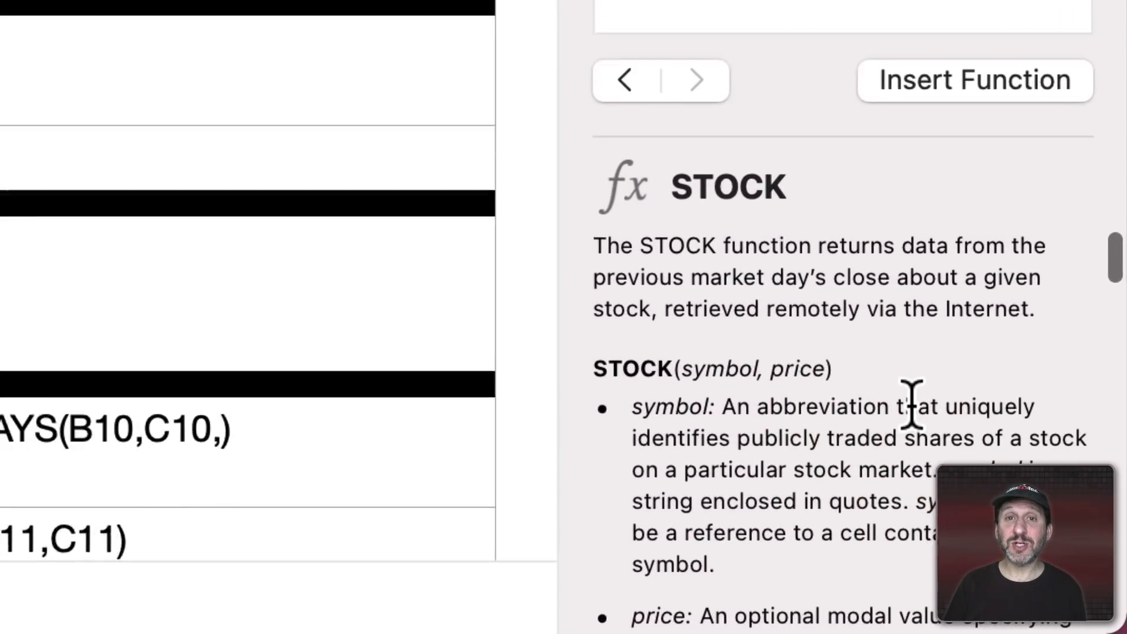
Step: Read through the STOCK function's description and its price attribute options, from name and change to volume and yield
scroll(888, 375, down, 10)
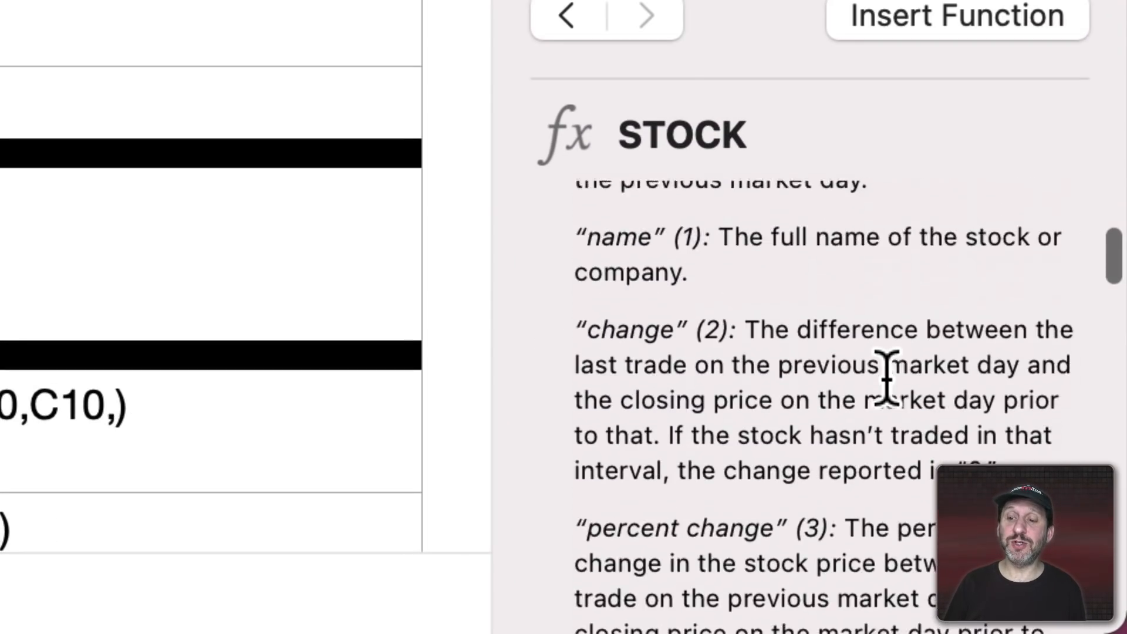
scroll(887, 376, down, 15)
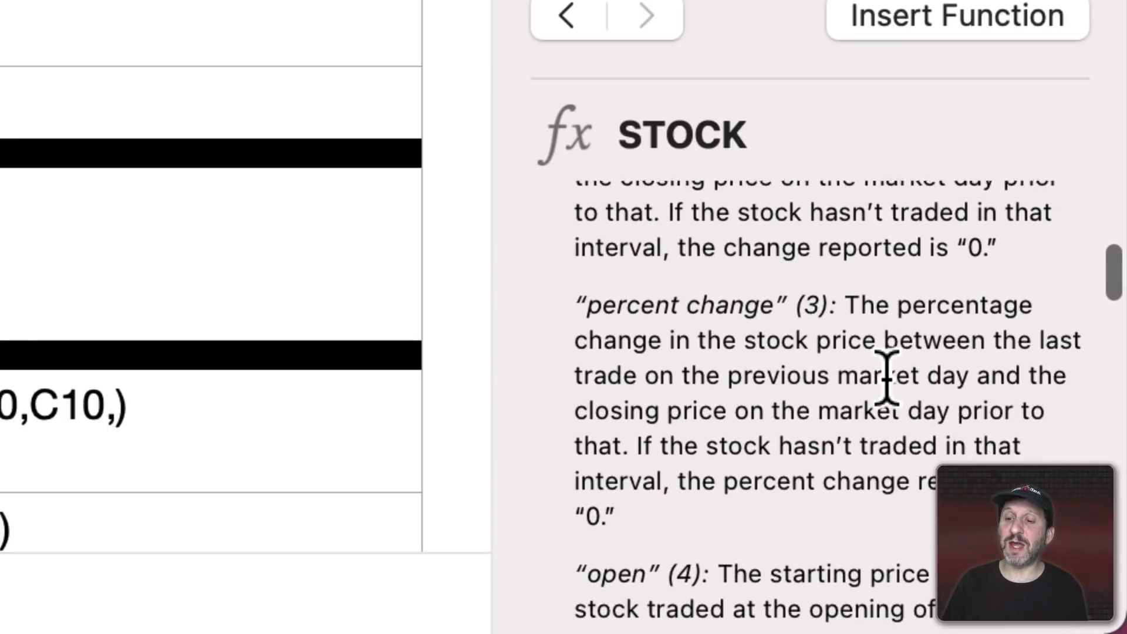
scroll(888, 376, down, 15)
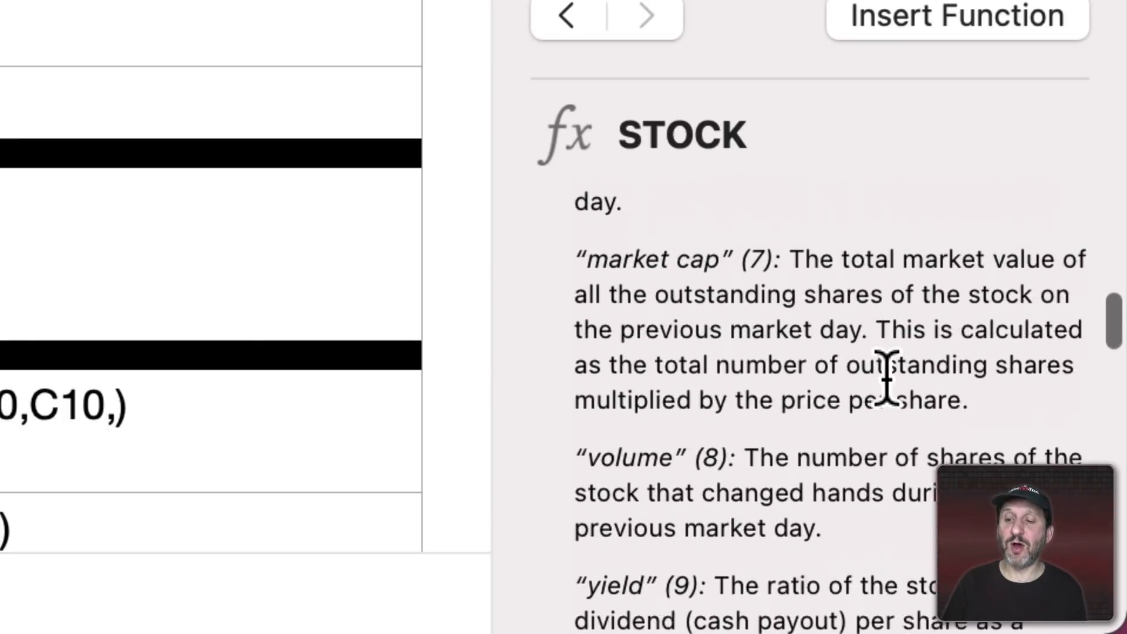
scroll(887, 379, down, 3)
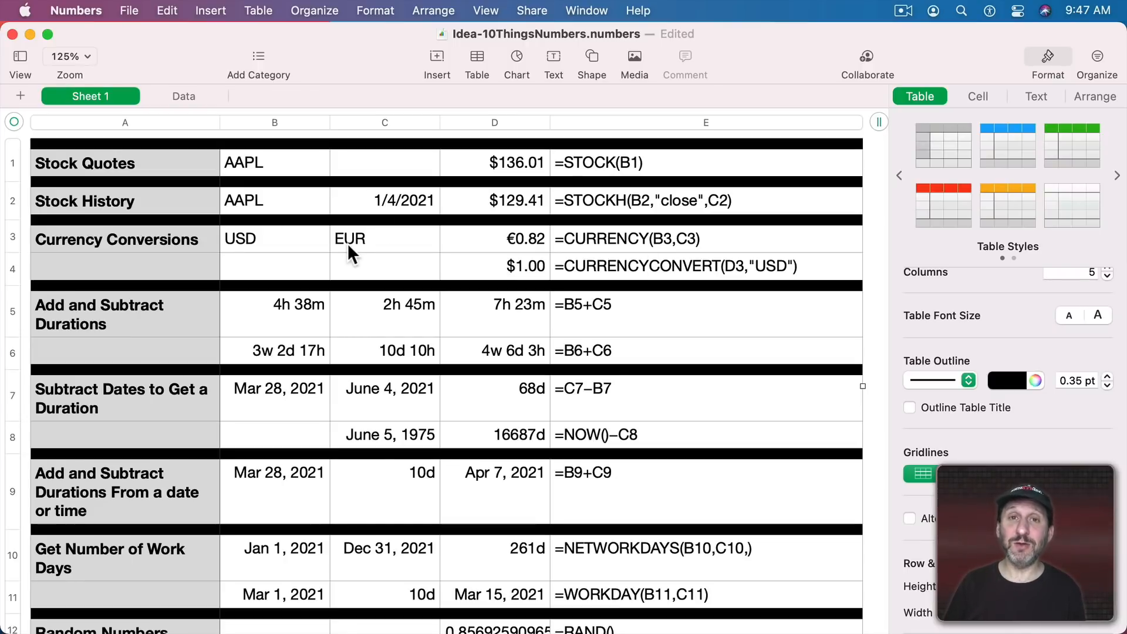
Step: Open the CURRENCY formula in cell D3, review the function's help text, and close the formula
double_click(540, 242)
scroll(1004, 535, down, 10)
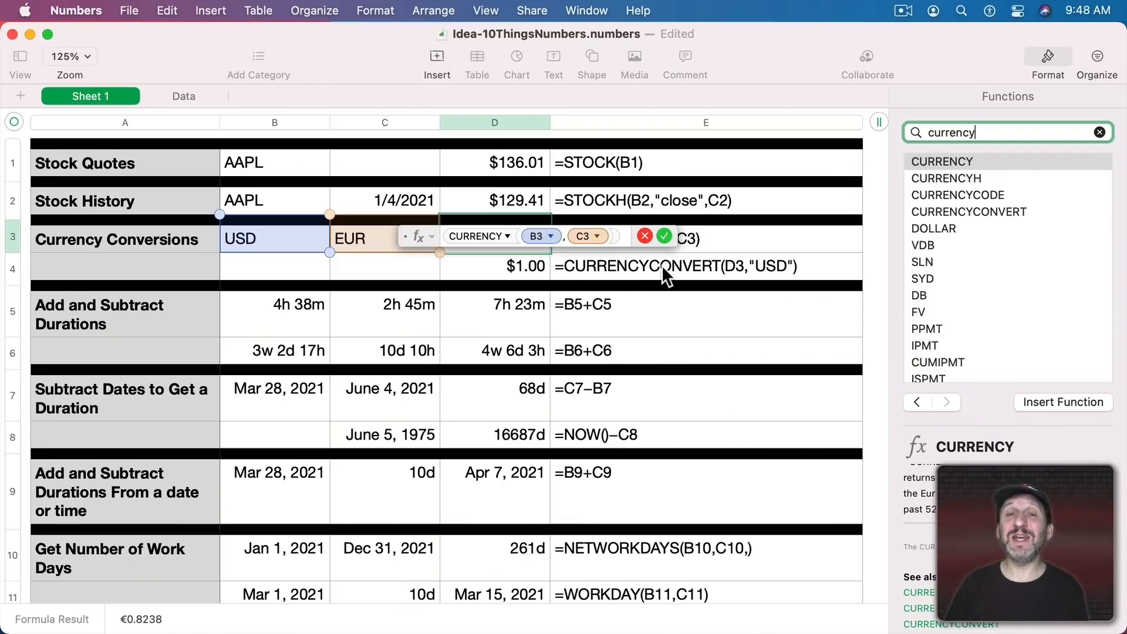
click(664, 236)
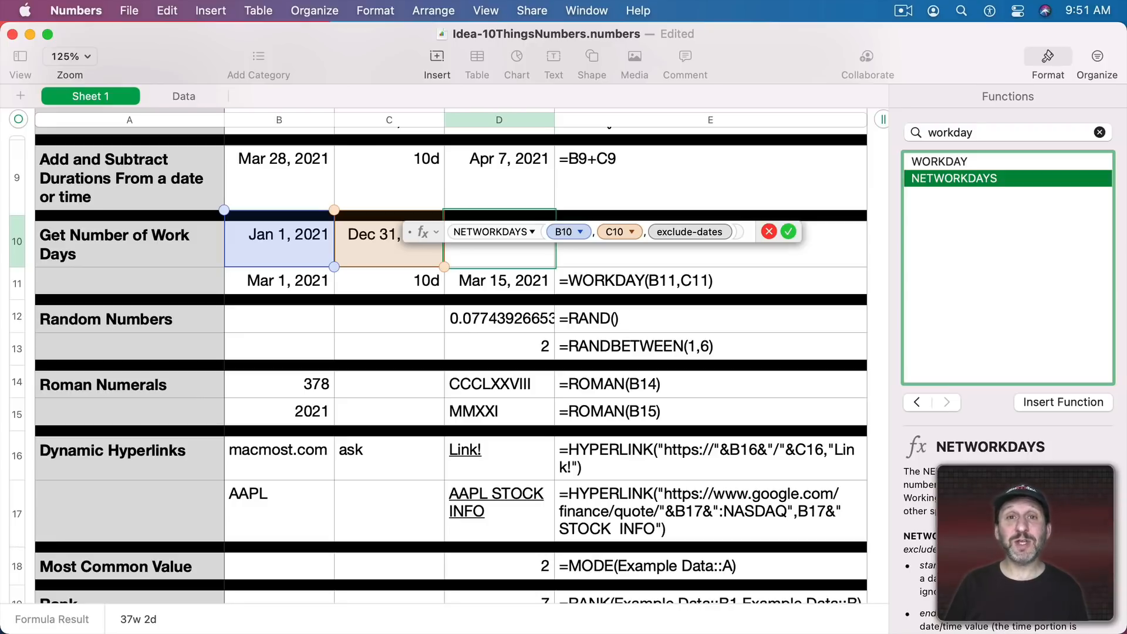
Step: Review the NETWORKDAYS help, highlighting its holiday-exclusion example, and view the WORKDAY description before closing the D10 formula
scroll(981, 564, down, 10)
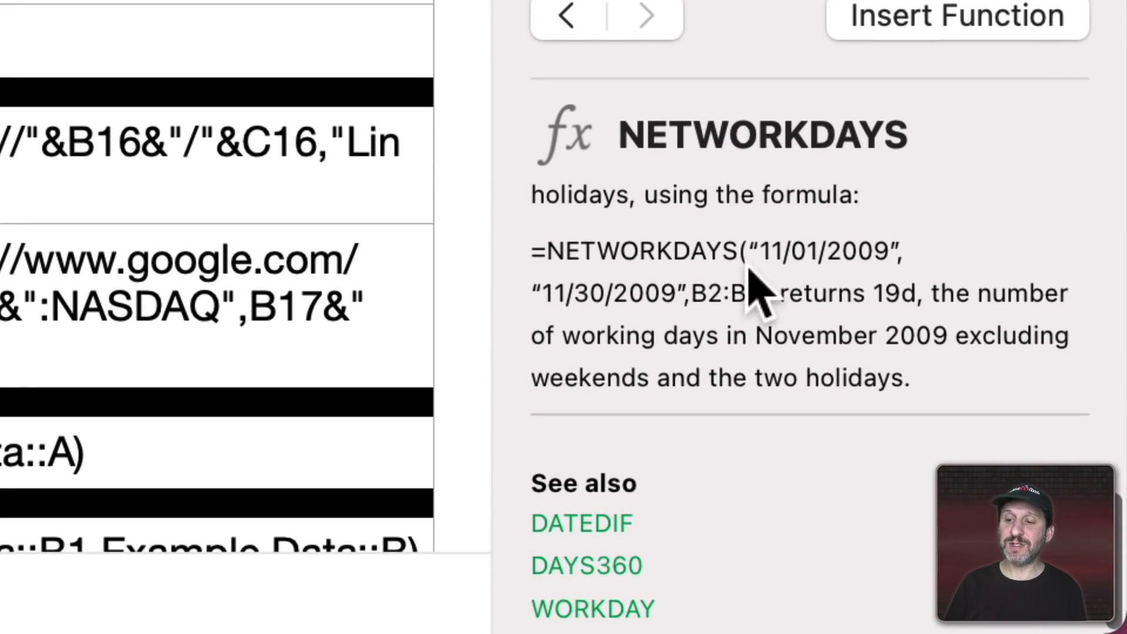
drag(529, 226, 773, 296)
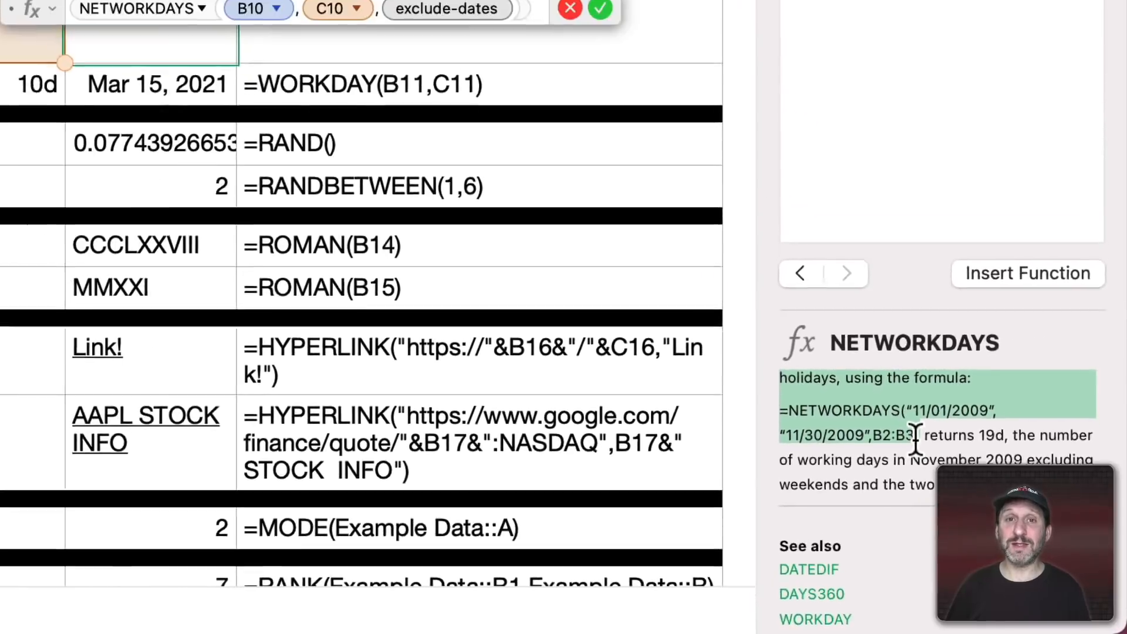
click(960, 162)
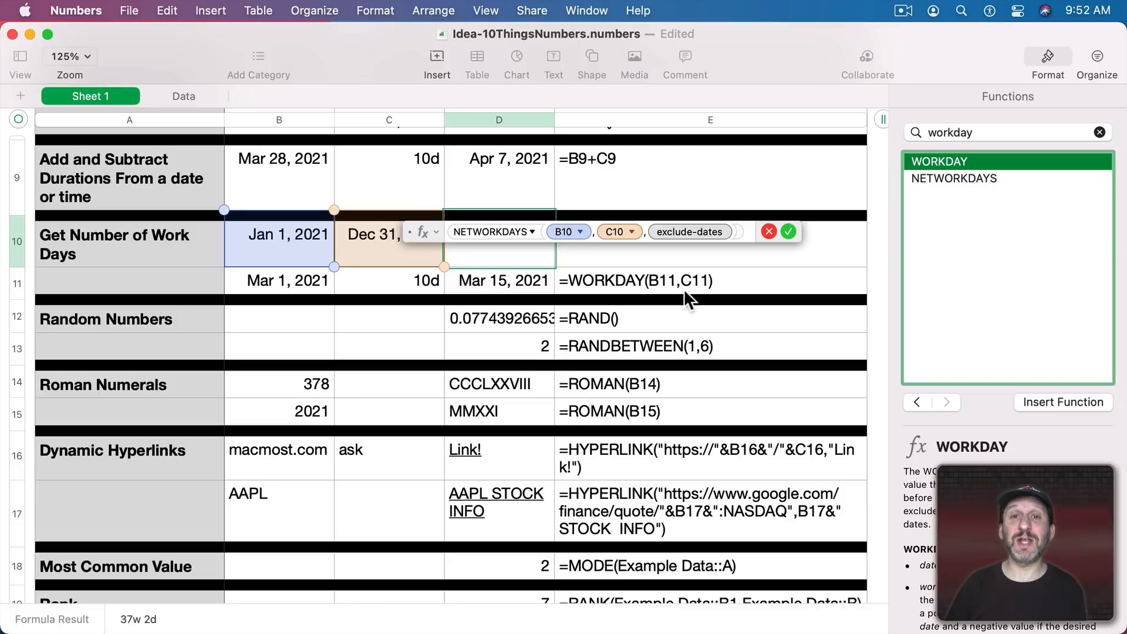
key(Return)
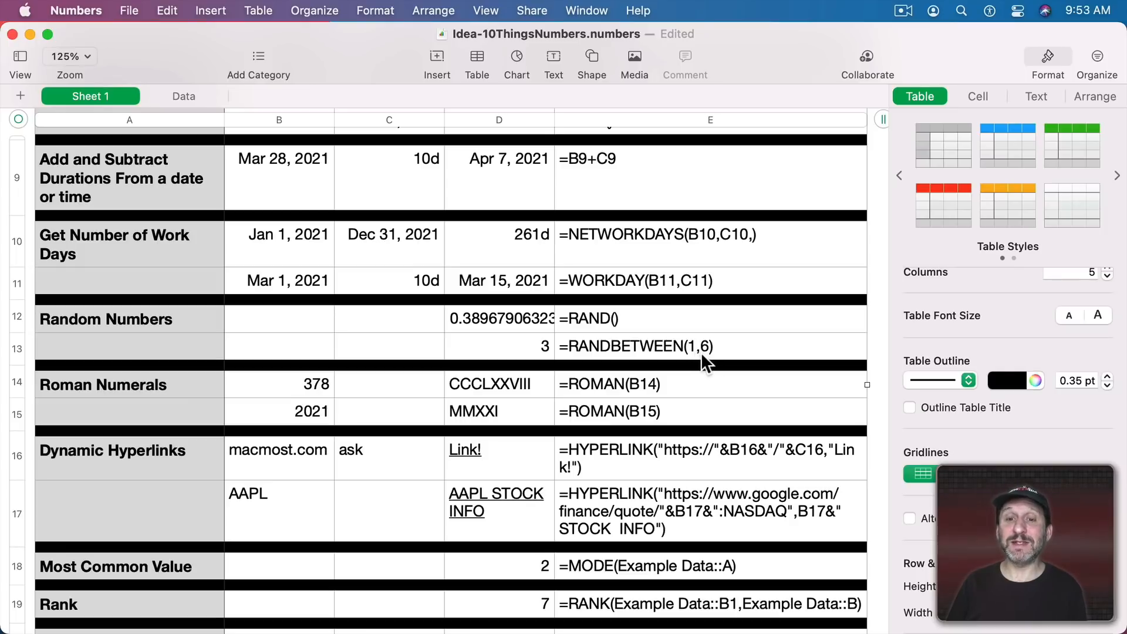
Step: Copy the random number in cell D12 and check the option for pasting formula results
click(514, 320)
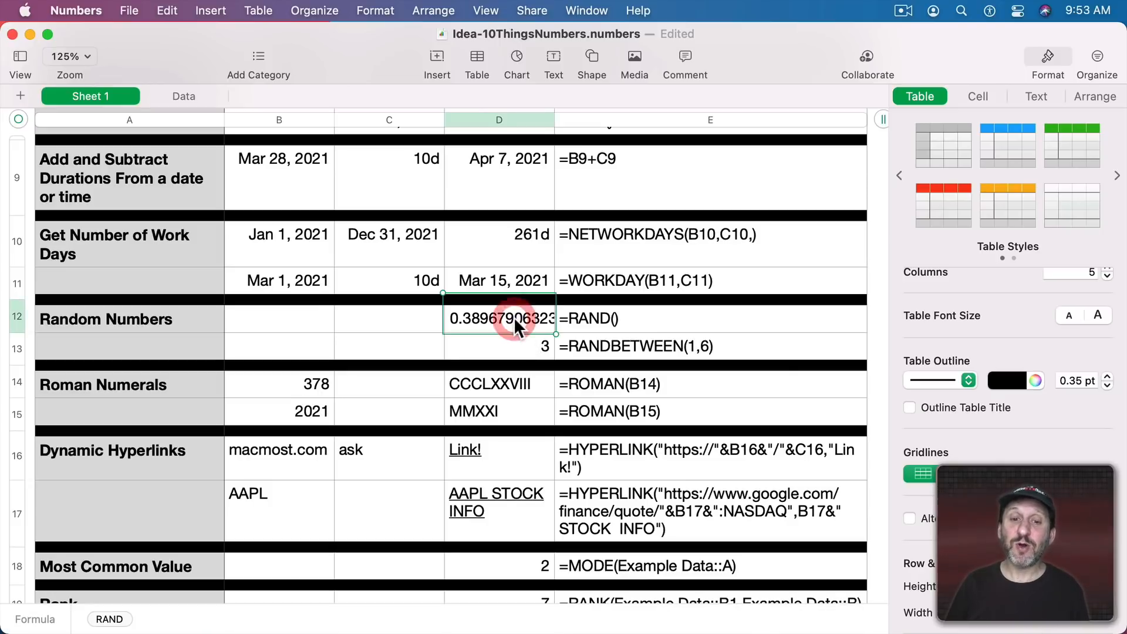
click(181, 3)
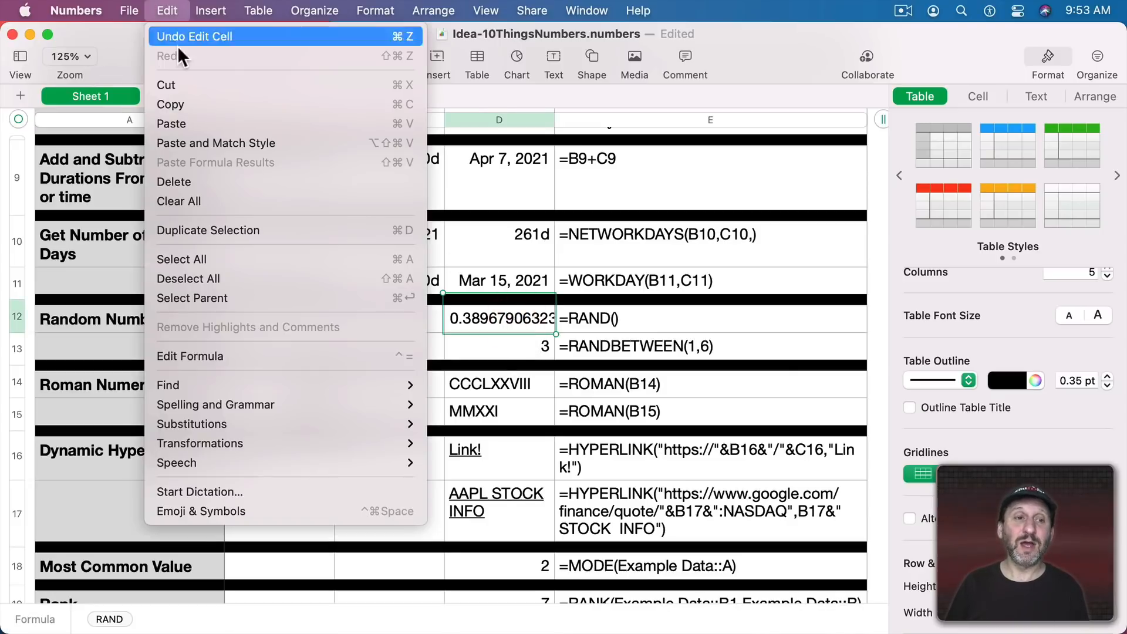
click(178, 100)
click(169, 10)
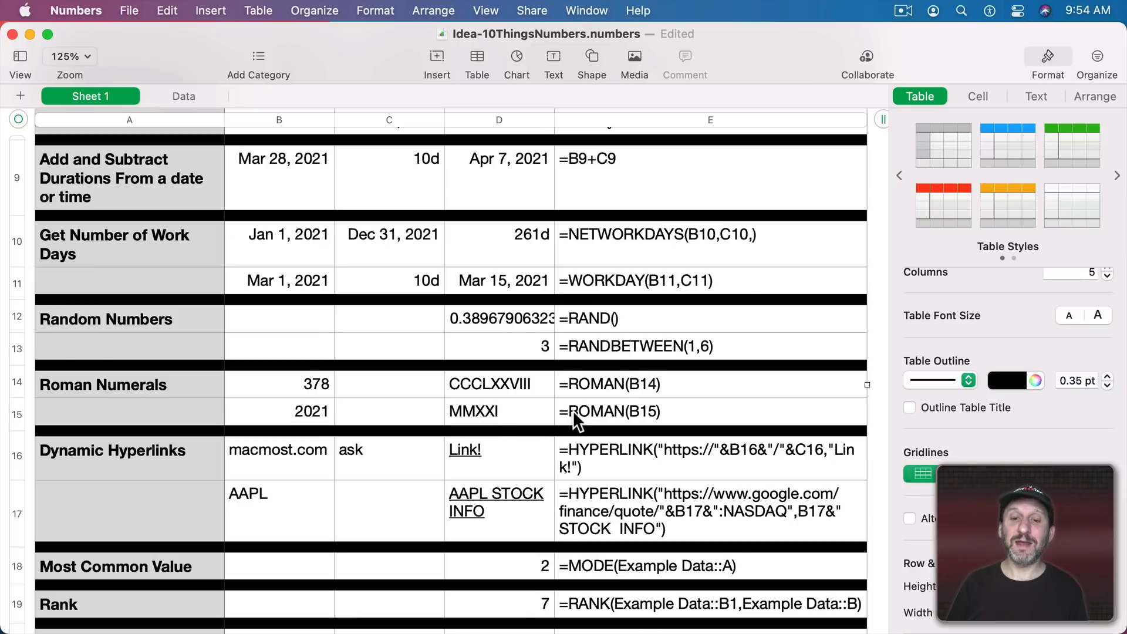
scroll(572, 410, down, 5)
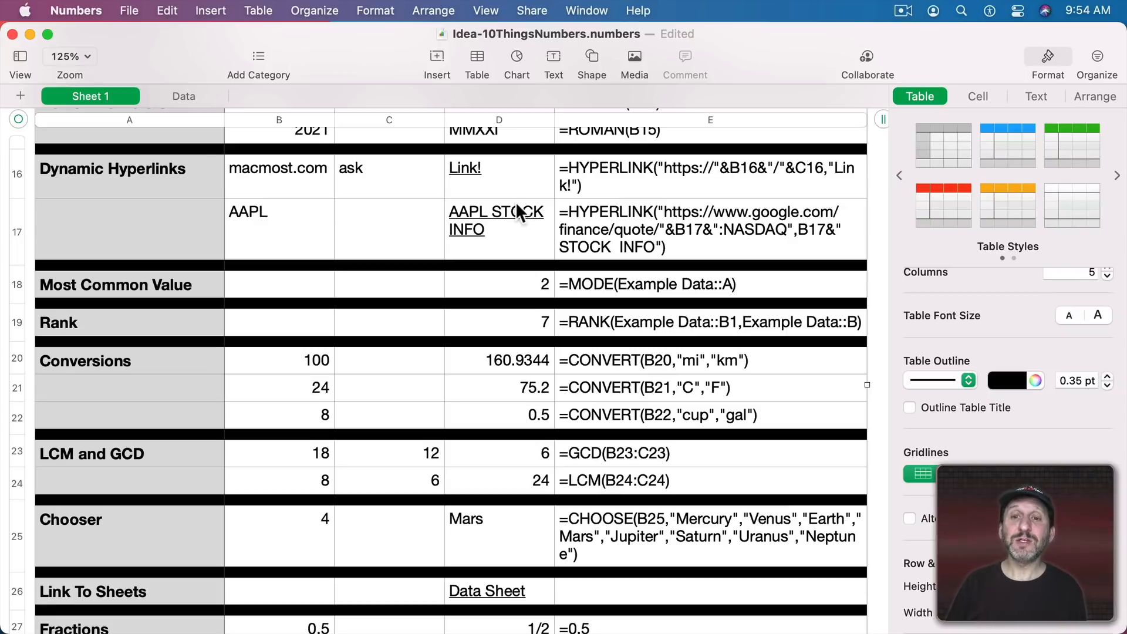
double_click(509, 178)
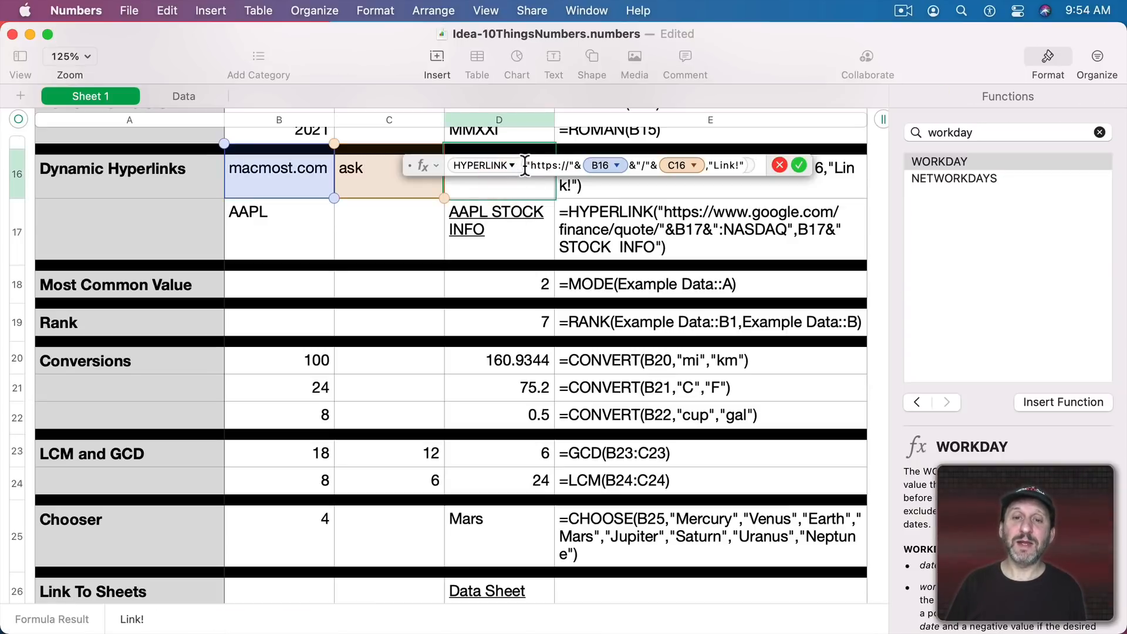
drag(526, 166, 570, 166)
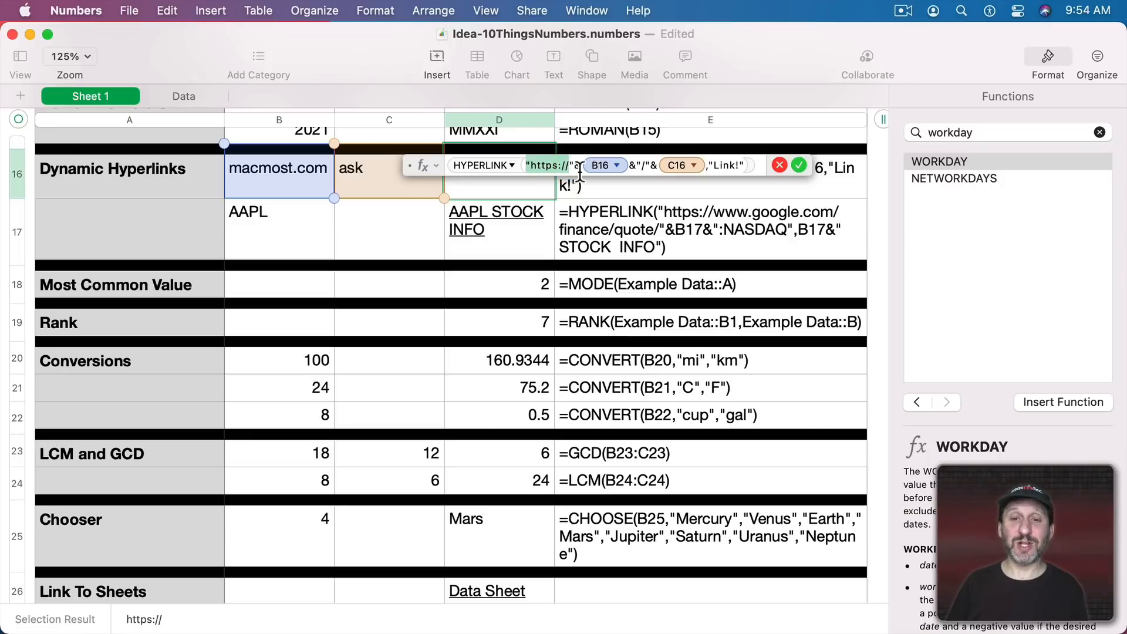
click(576, 165)
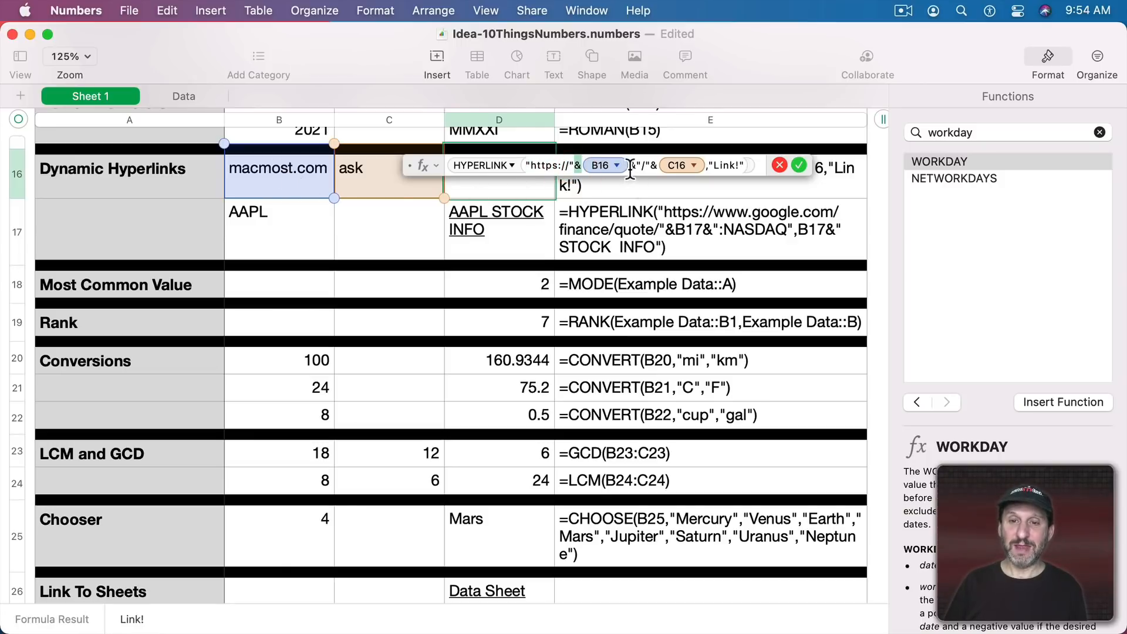
drag(629, 166, 659, 171)
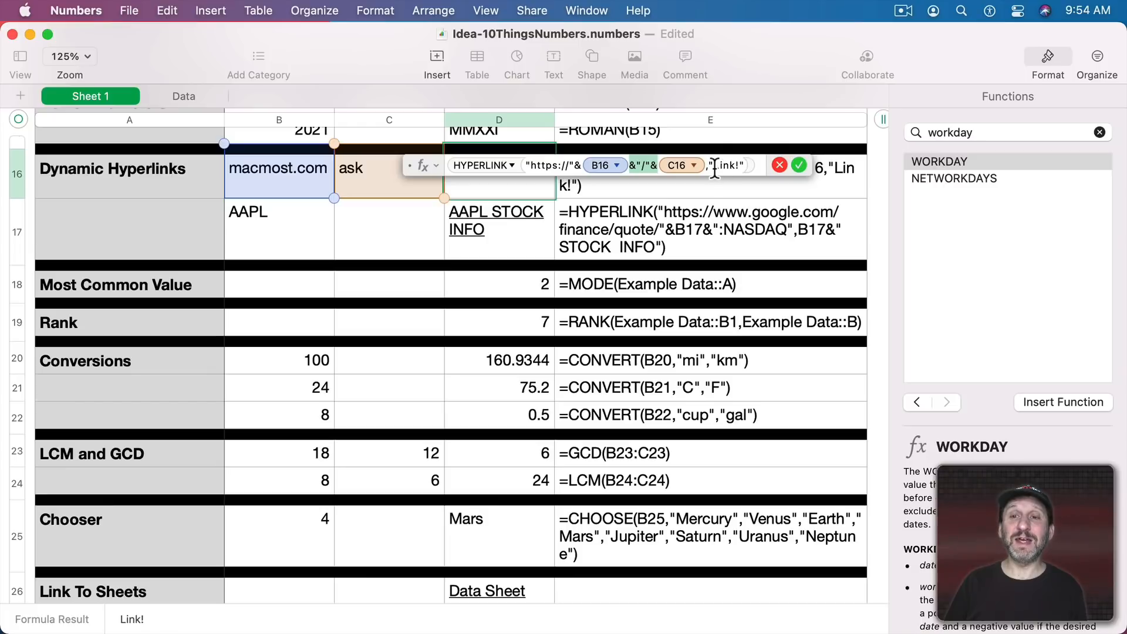
click(799, 165)
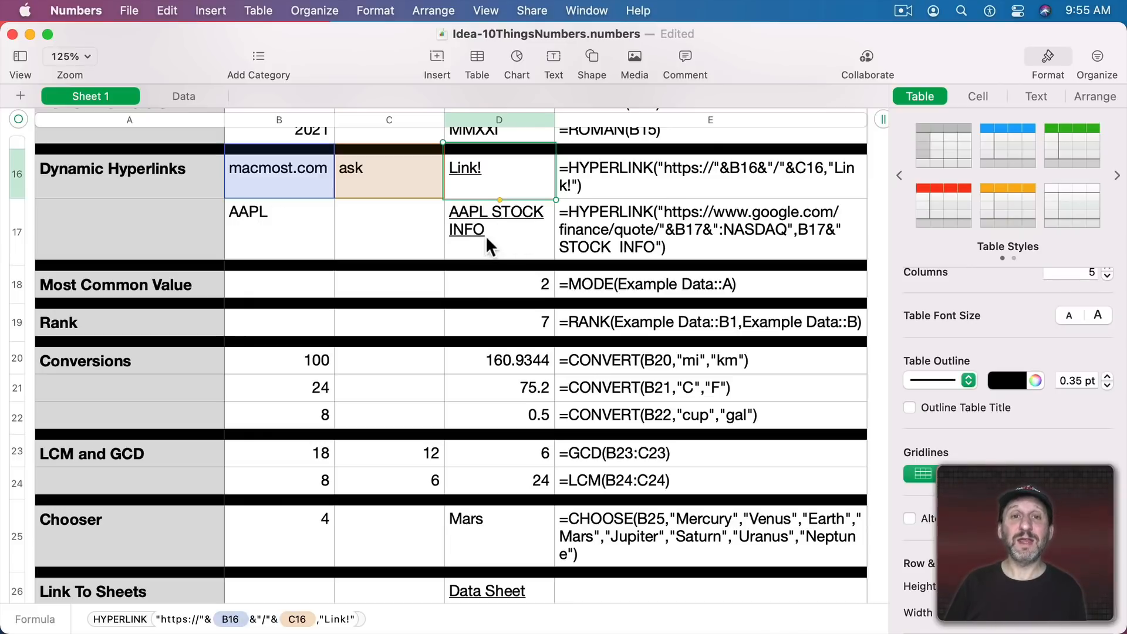
key(Escape)
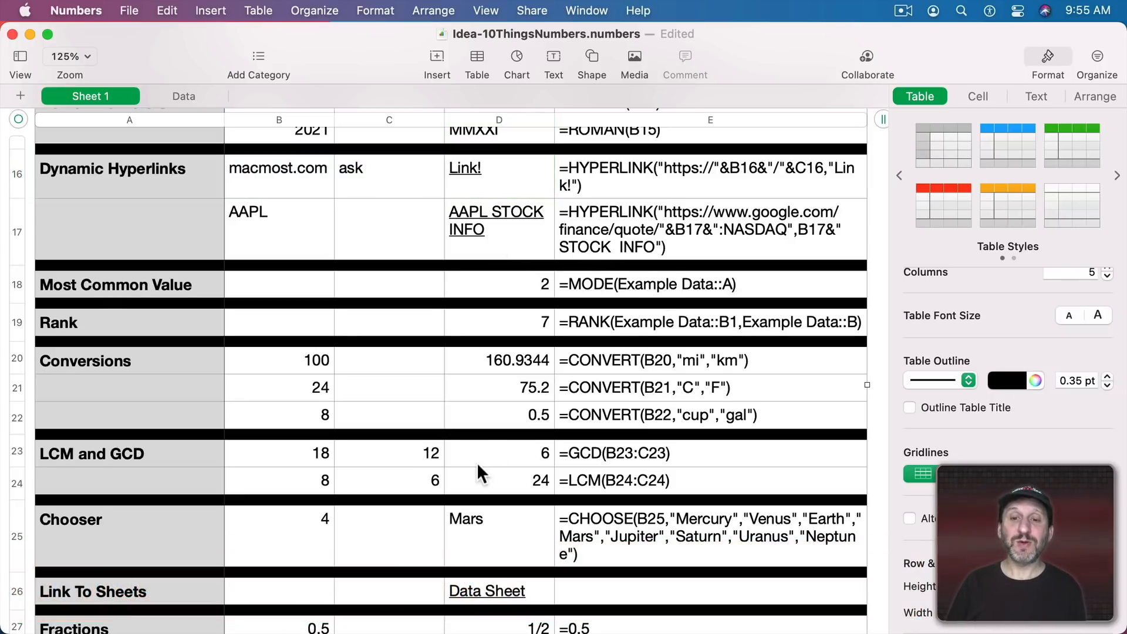
Step: Examine the Example Data table's two columns against the MODE and RANK formulas in rows 18 and 19
scroll(476, 462, down, 15)
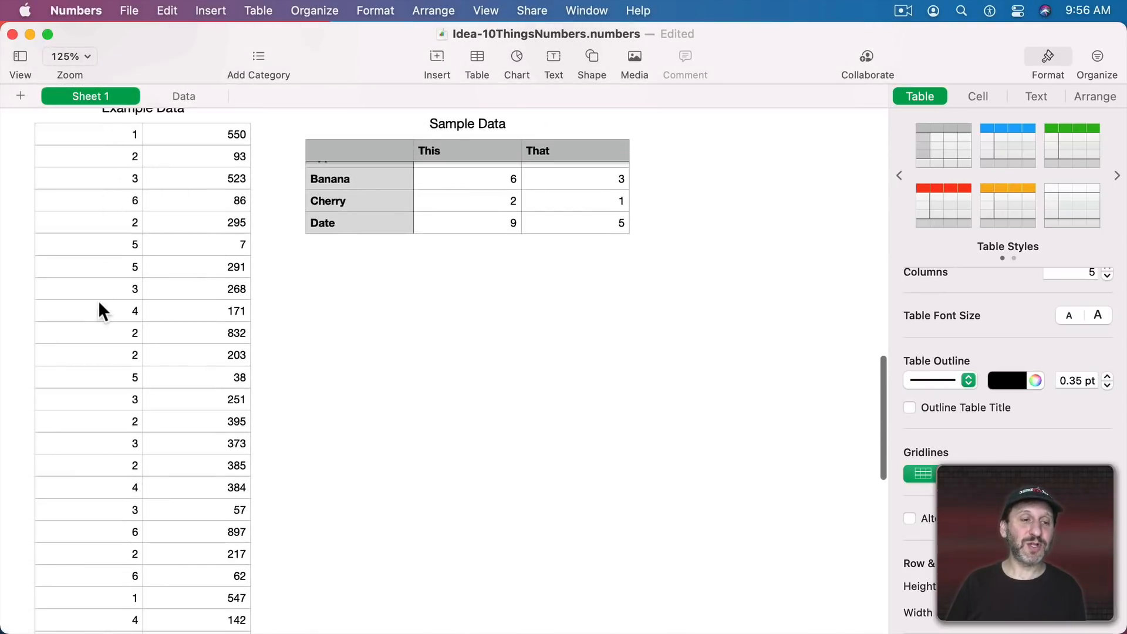
scroll(99, 303, down, 20)
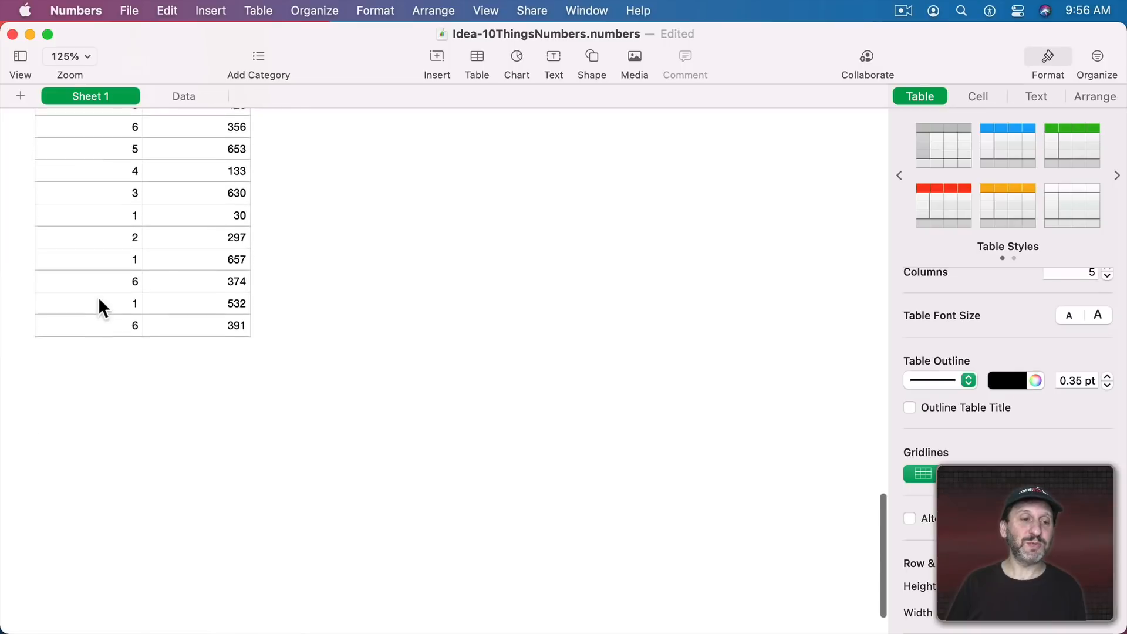
scroll(97, 297, up, 20)
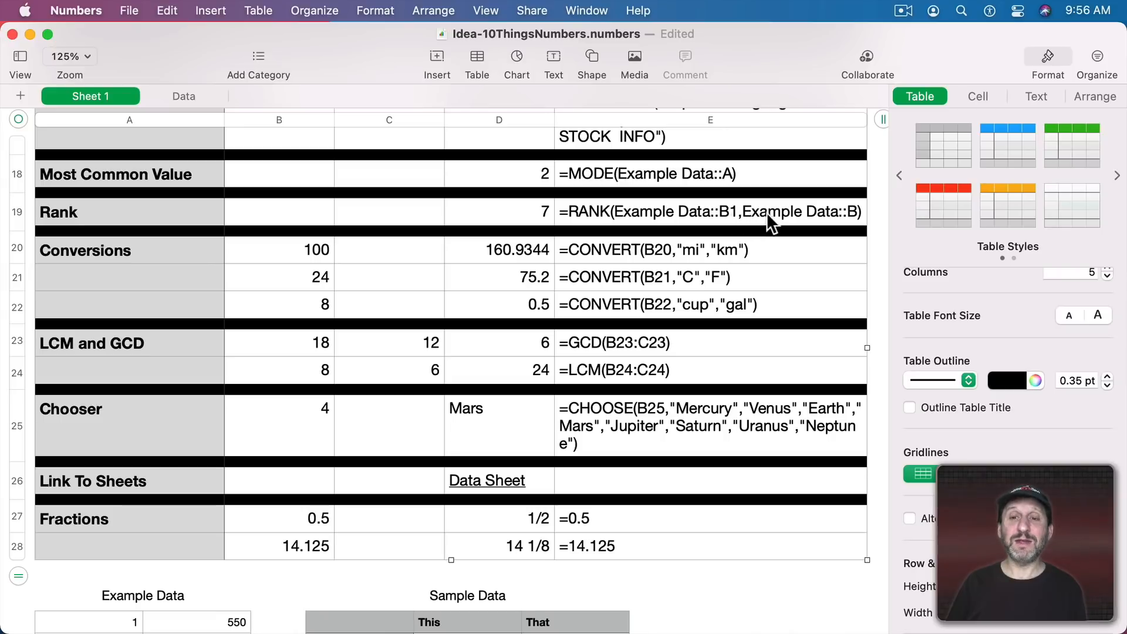
scroll(355, 410, down, 10)
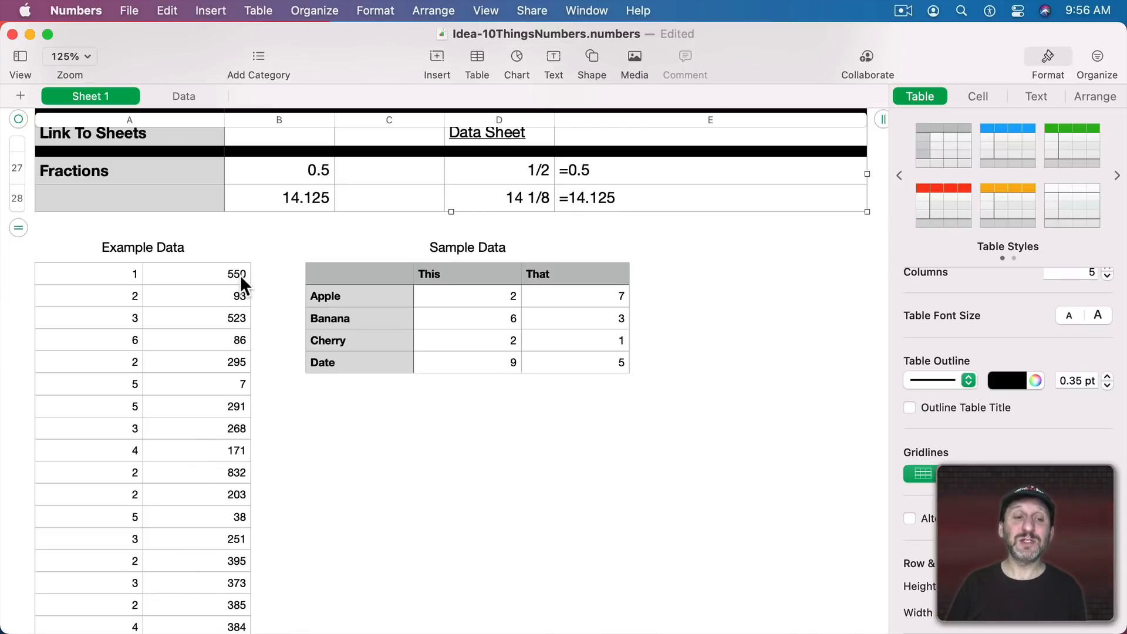
scroll(240, 275, up, 11)
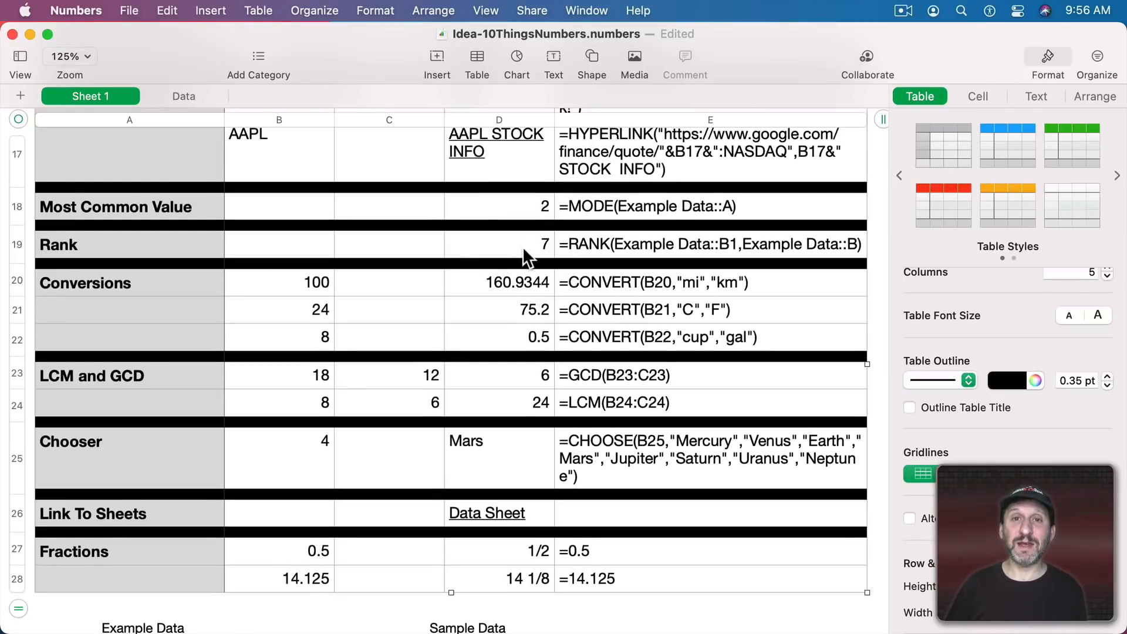
Step: Go to the Conversions rows and read through the CONVERT function's help, including its weight and distance unit tables
scroll(329, 211, down, 5)
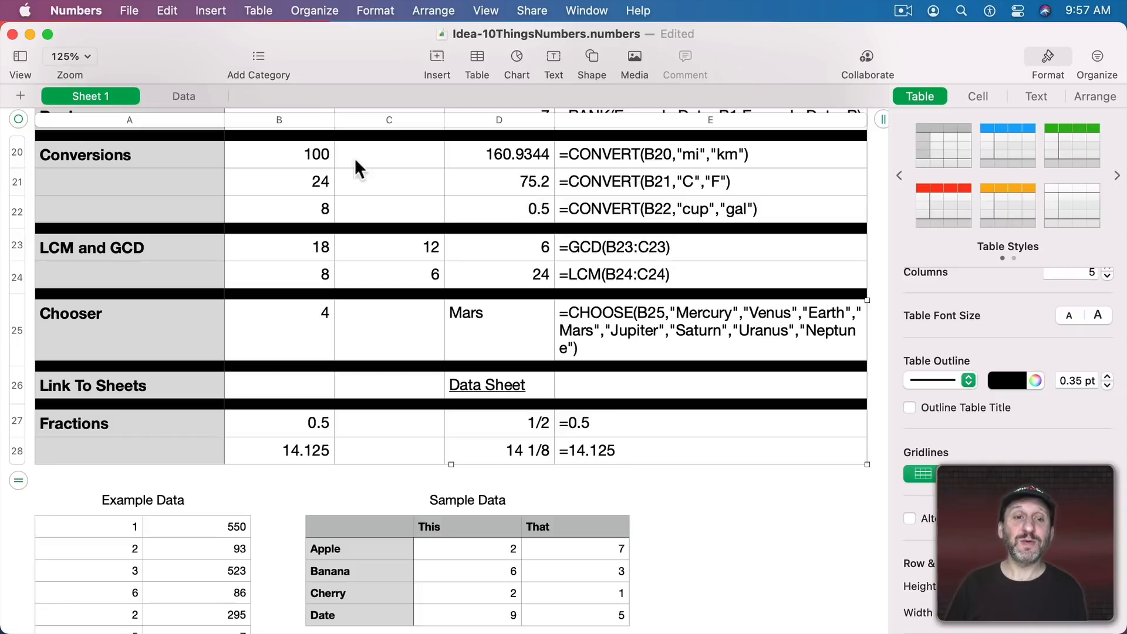
click(308, 151)
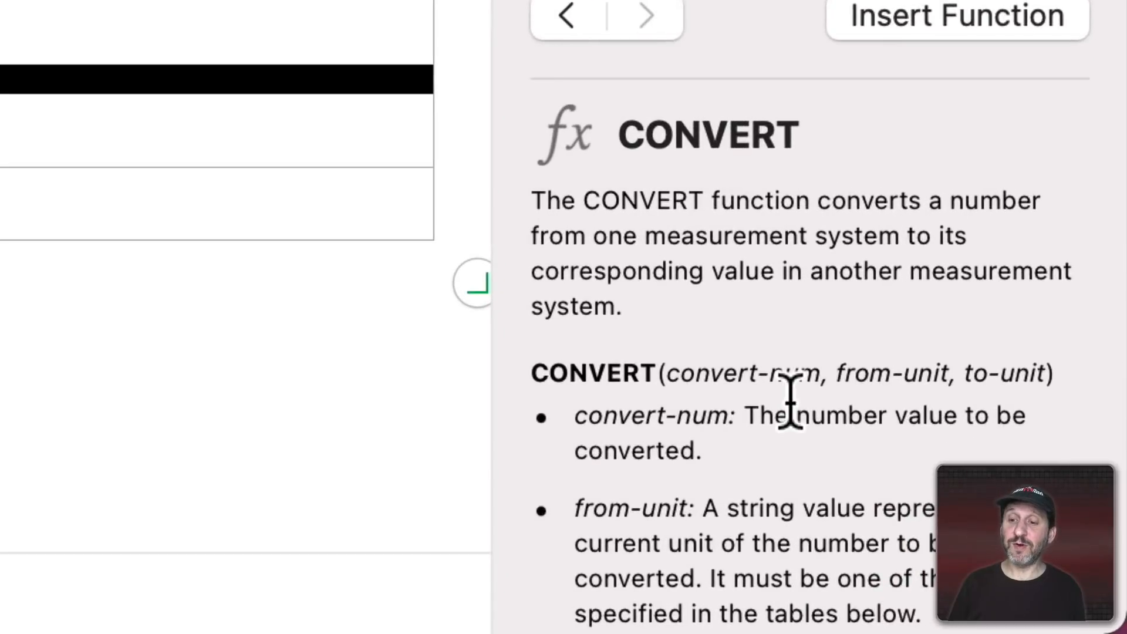
scroll(788, 400, down, 10)
scroll(790, 401, down, 10)
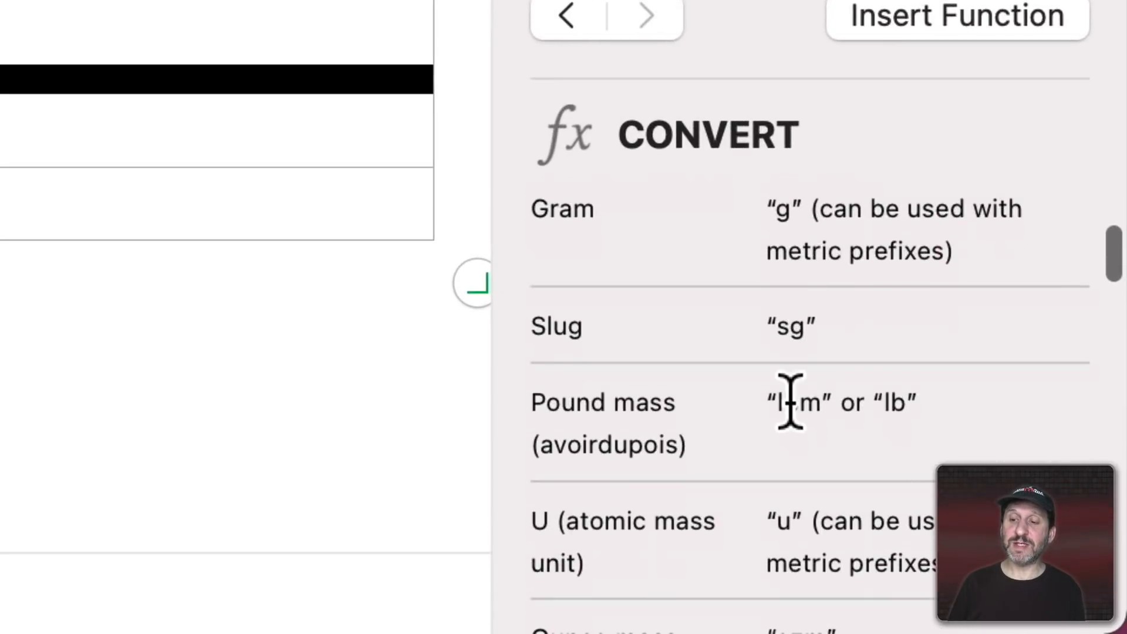
scroll(790, 405, down, 15)
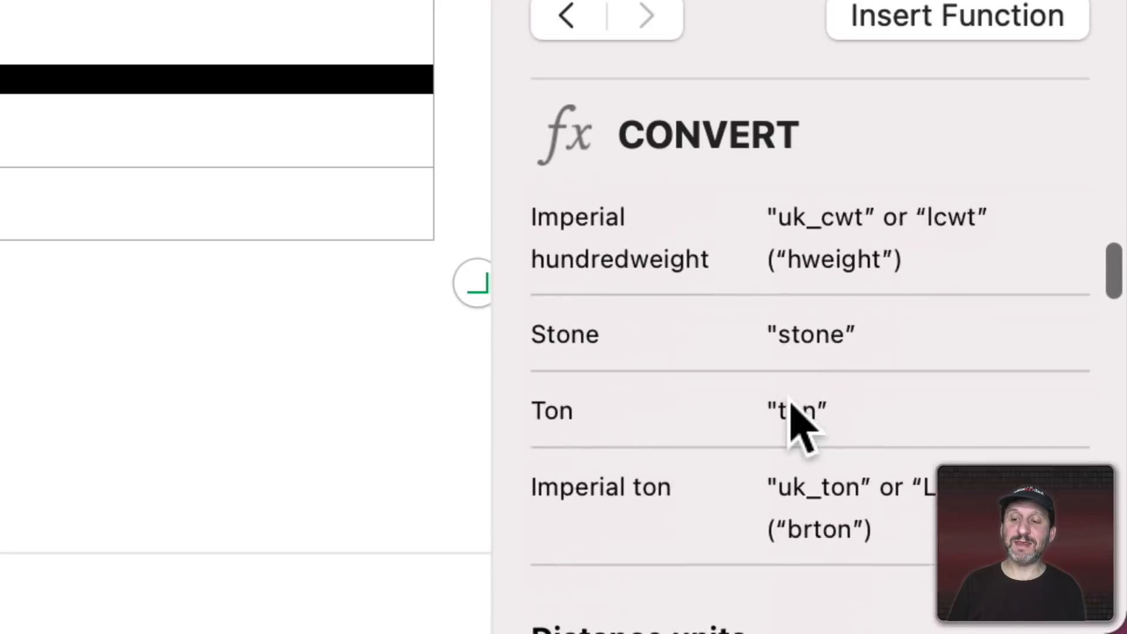
scroll(802, 429, down, 15)
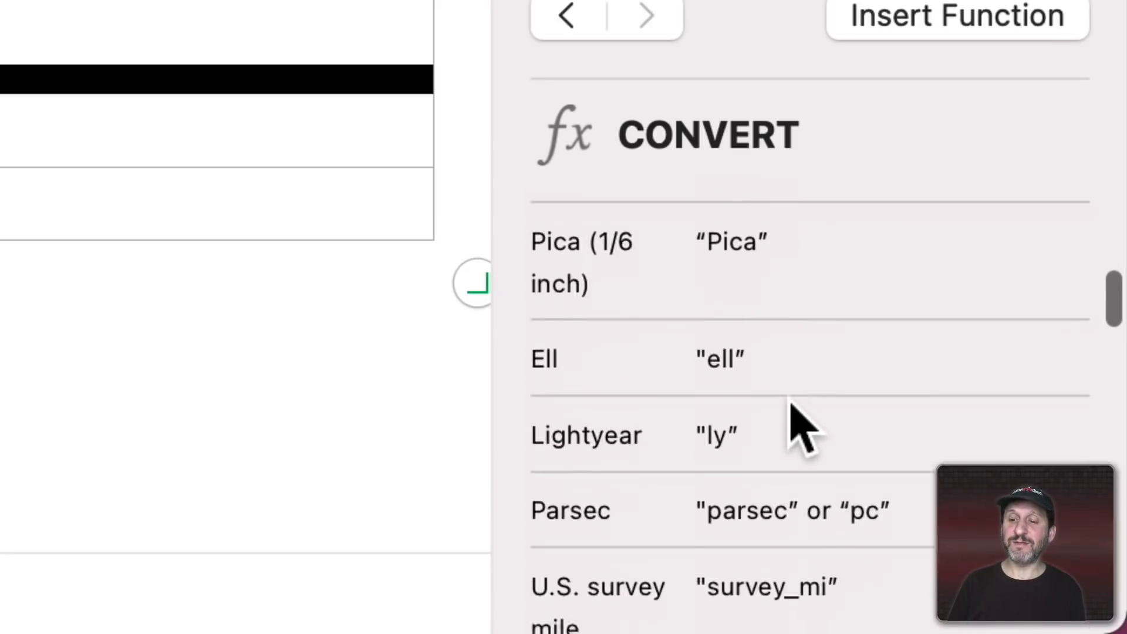
scroll(793, 411, down, 15)
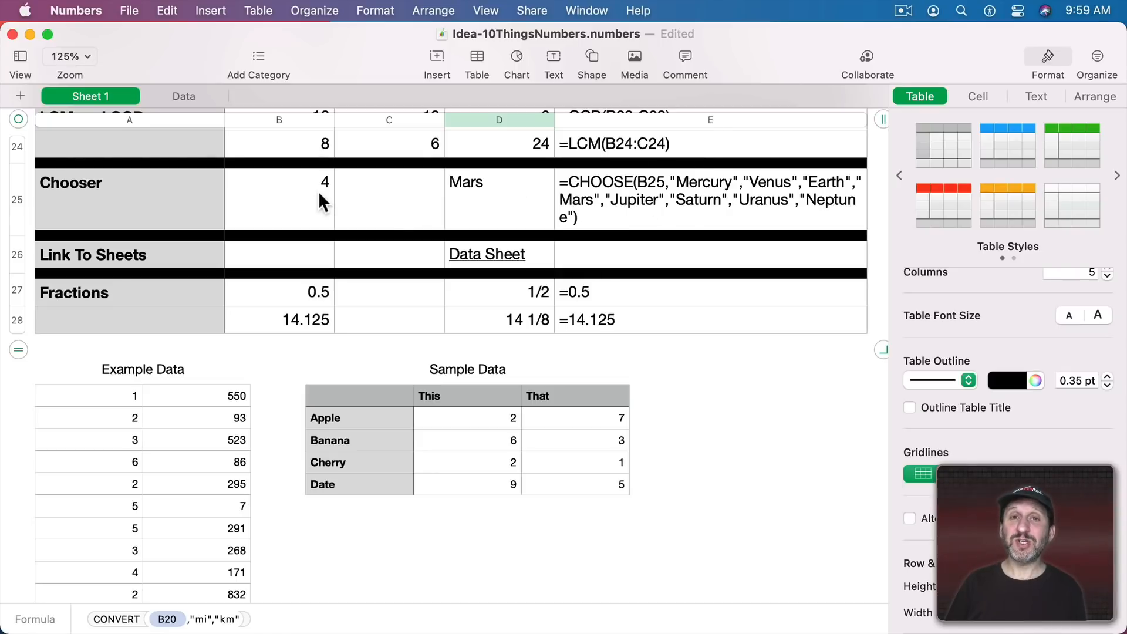
Step: Show the cell format of Chooser cell B25, step its value up to 5, and step it down to 2
click(287, 198)
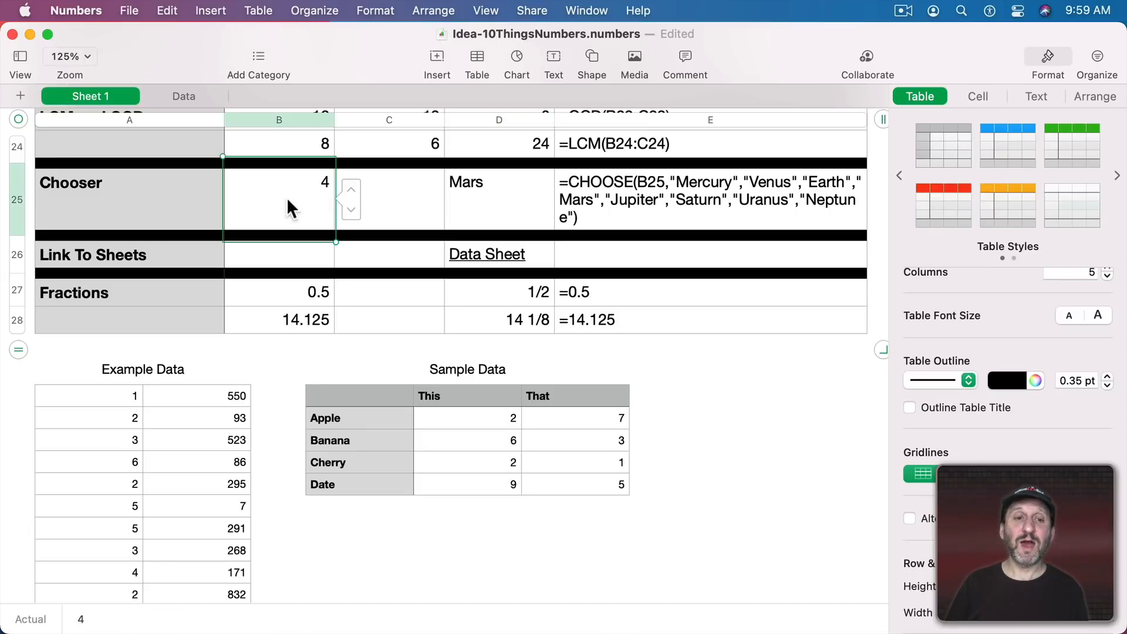
click(980, 98)
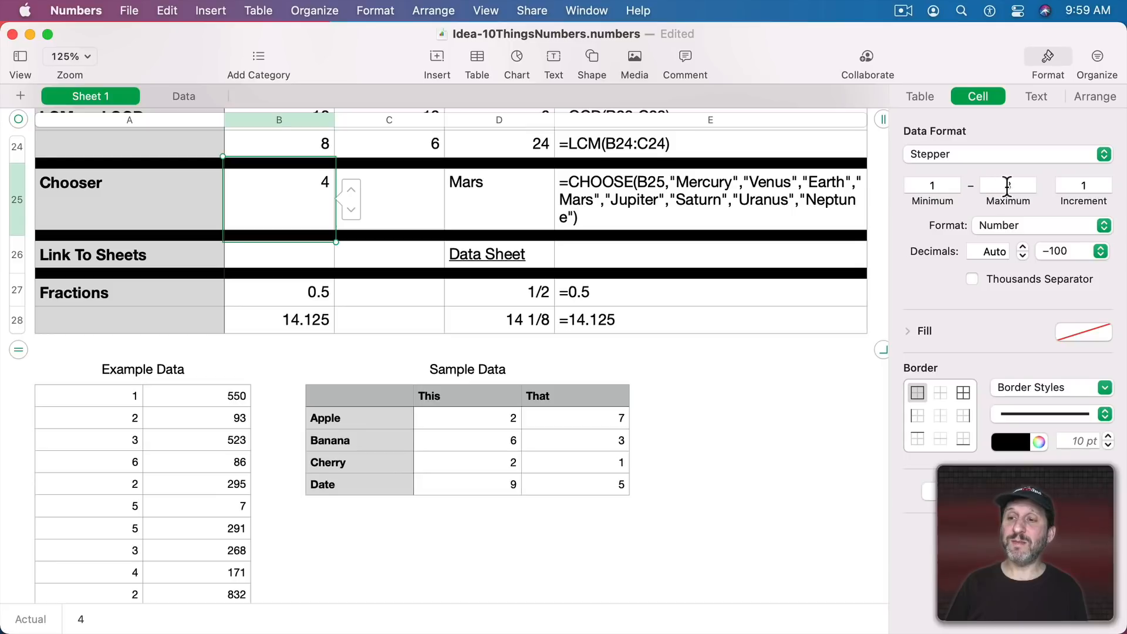
click(350, 188)
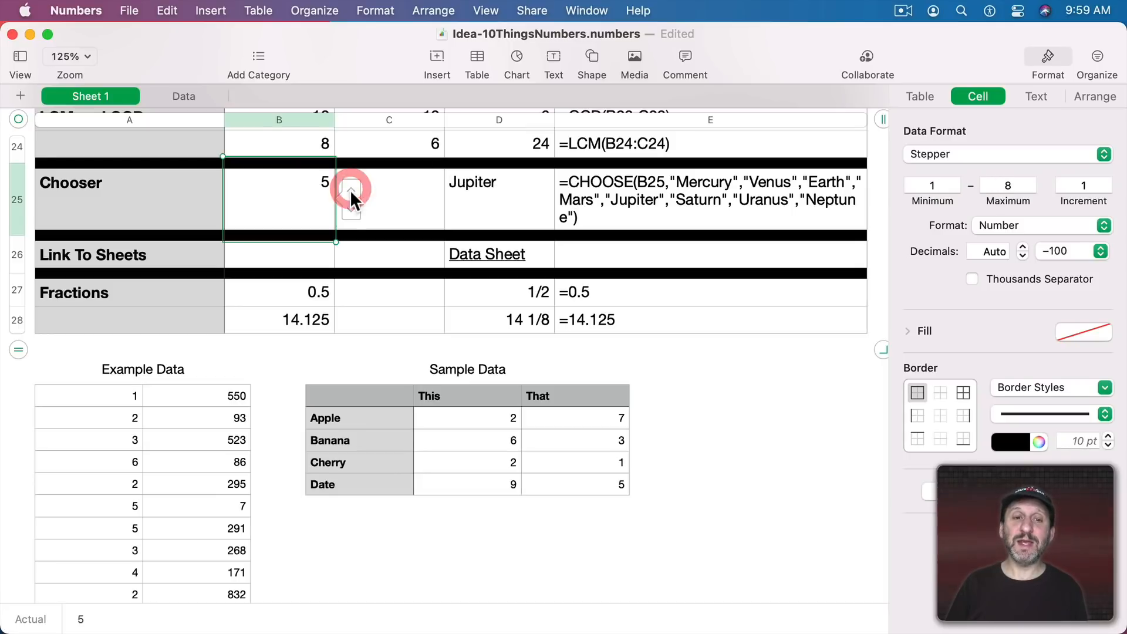
click(349, 209)
click(349, 209)
click(348, 209)
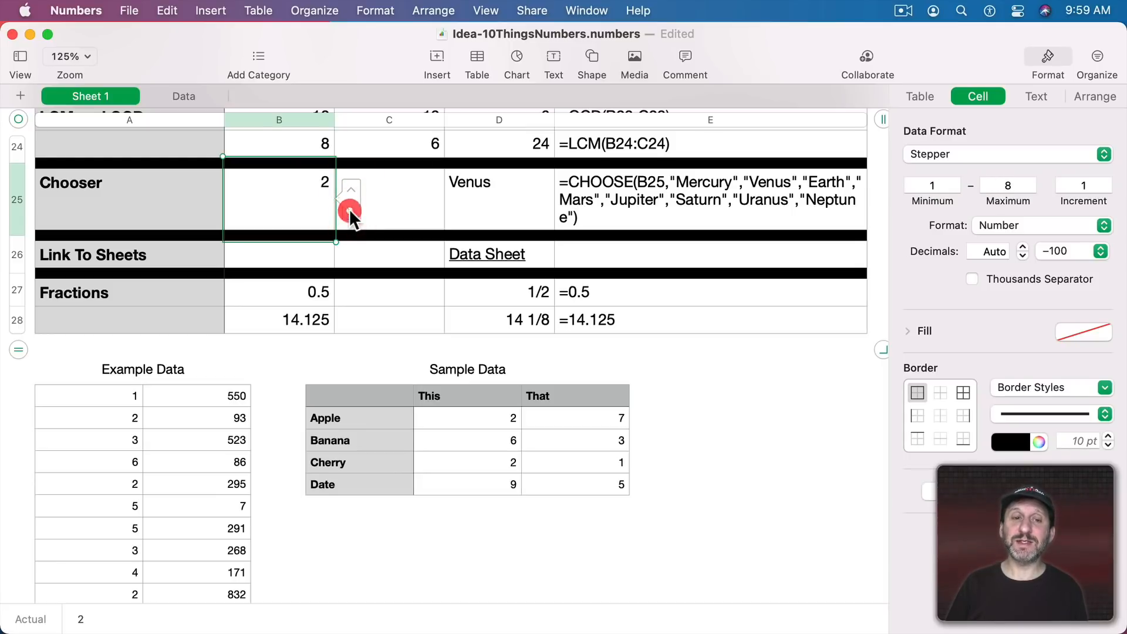
Step: Step the Chooser value in cell B25 up to 4
click(351, 188)
click(351, 188)
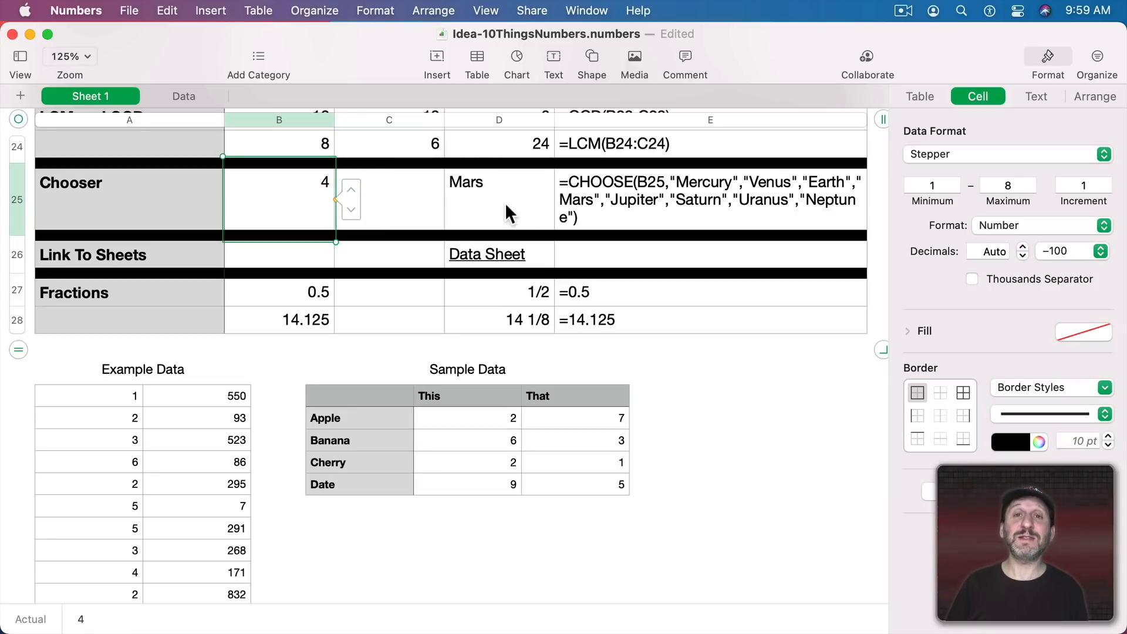
Step: Inspect the link settings and available link types of the Data Sheet link in cell D26, and follow it to the Data sheet
click(532, 253)
click(438, 251)
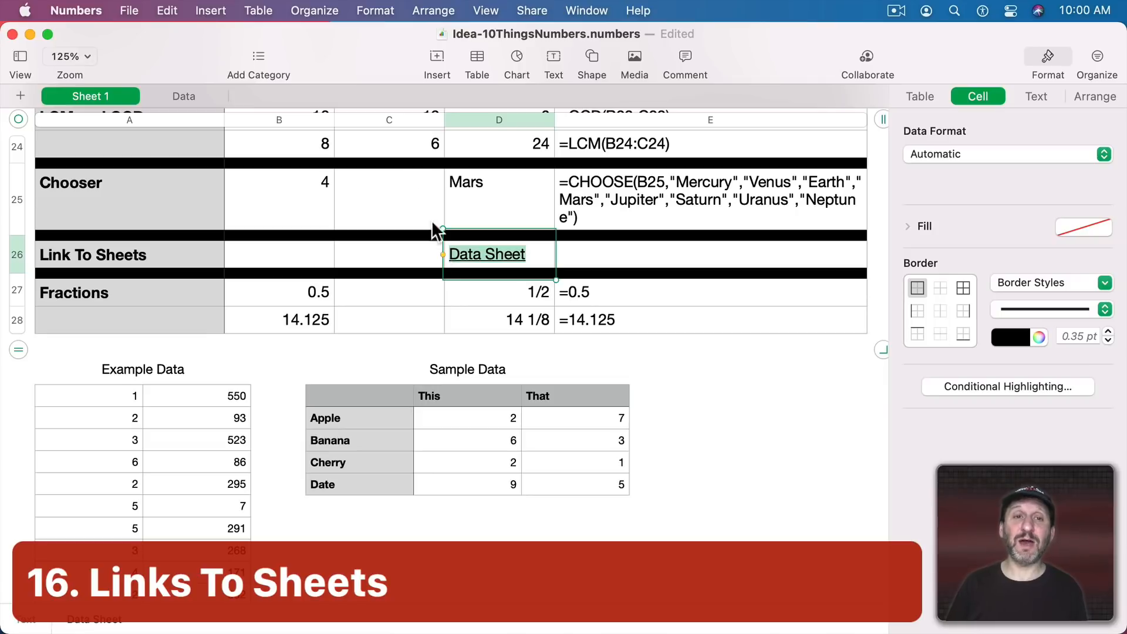
click(374, 10)
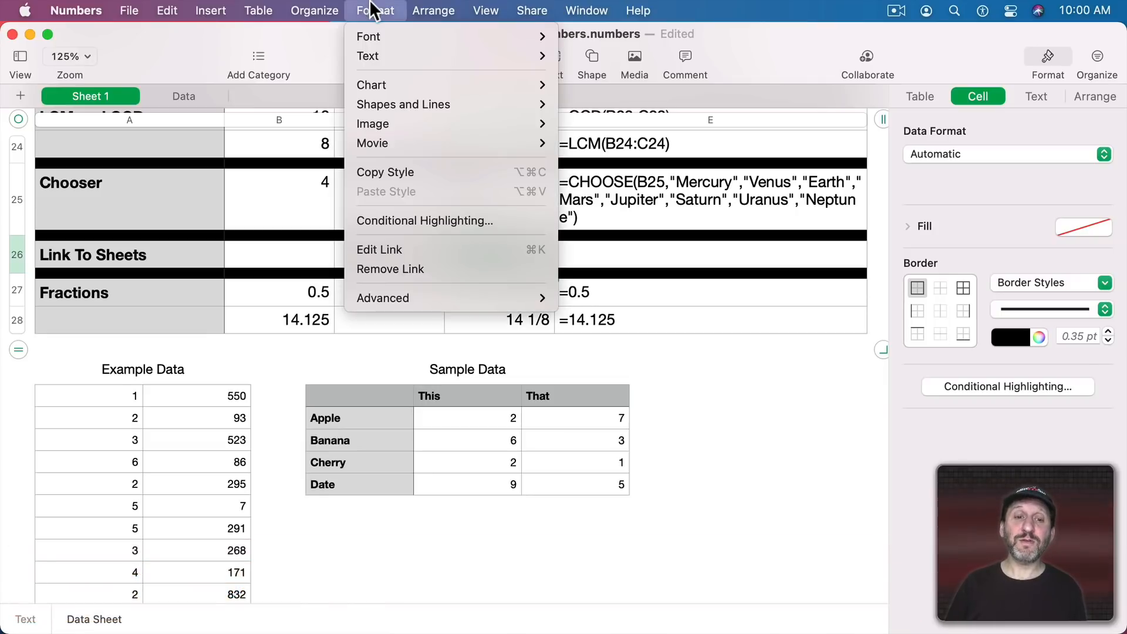
click(402, 249)
click(485, 316)
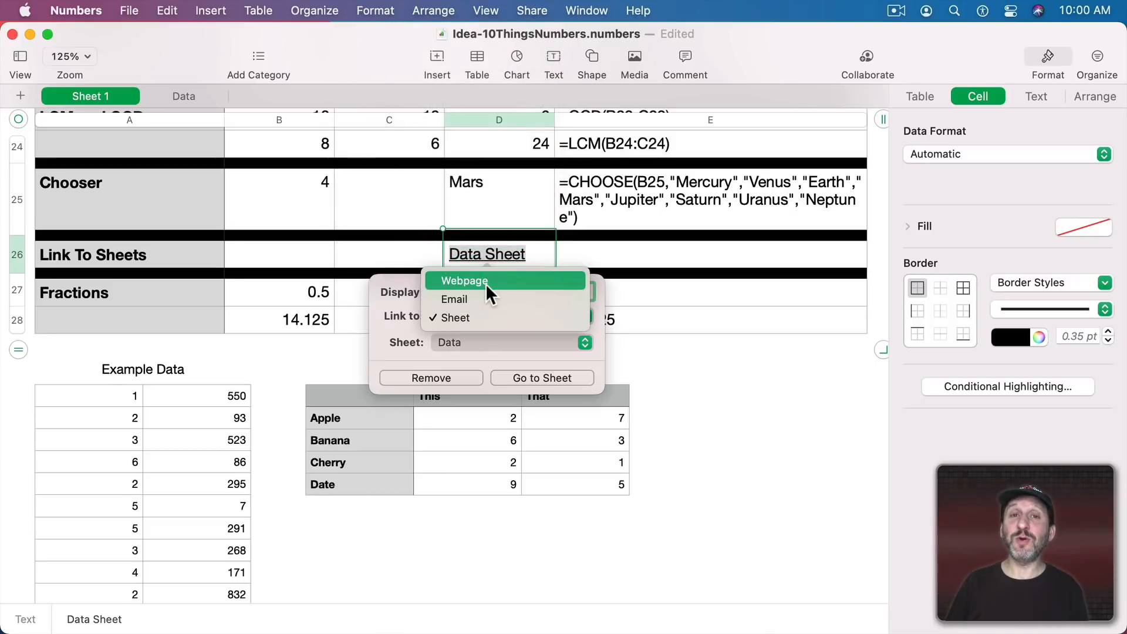
click(483, 317)
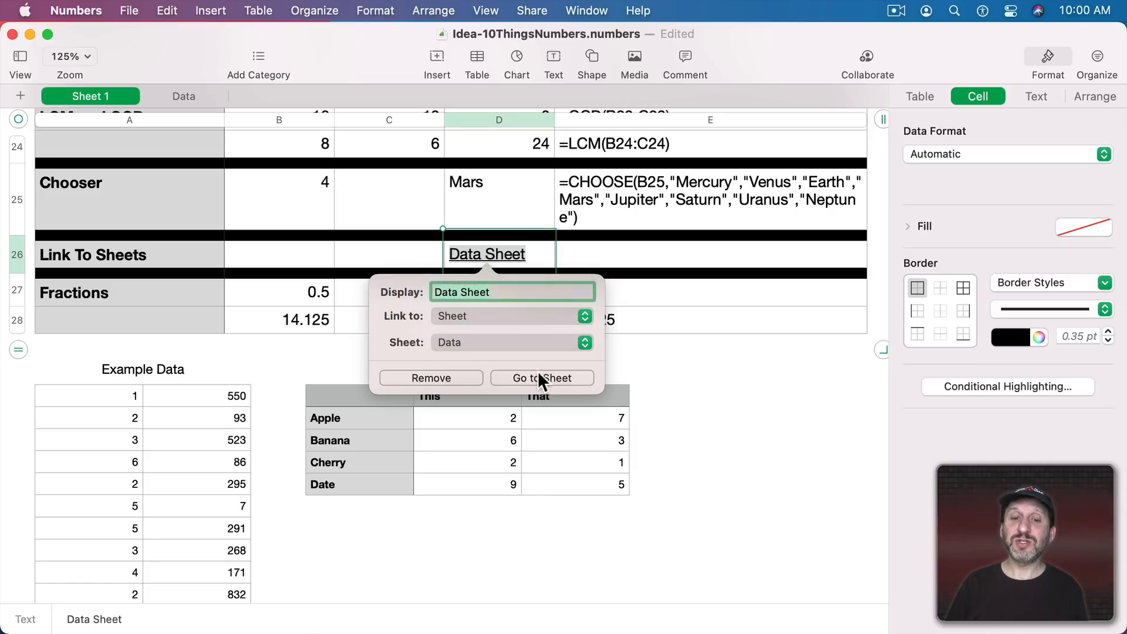
click(668, 365)
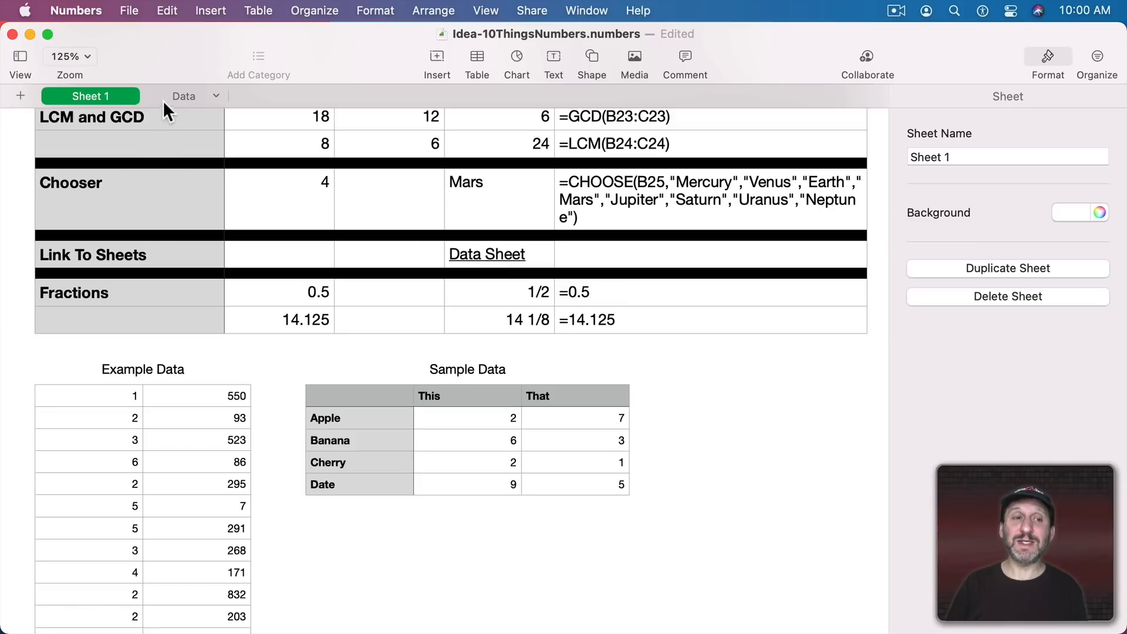
click(466, 256)
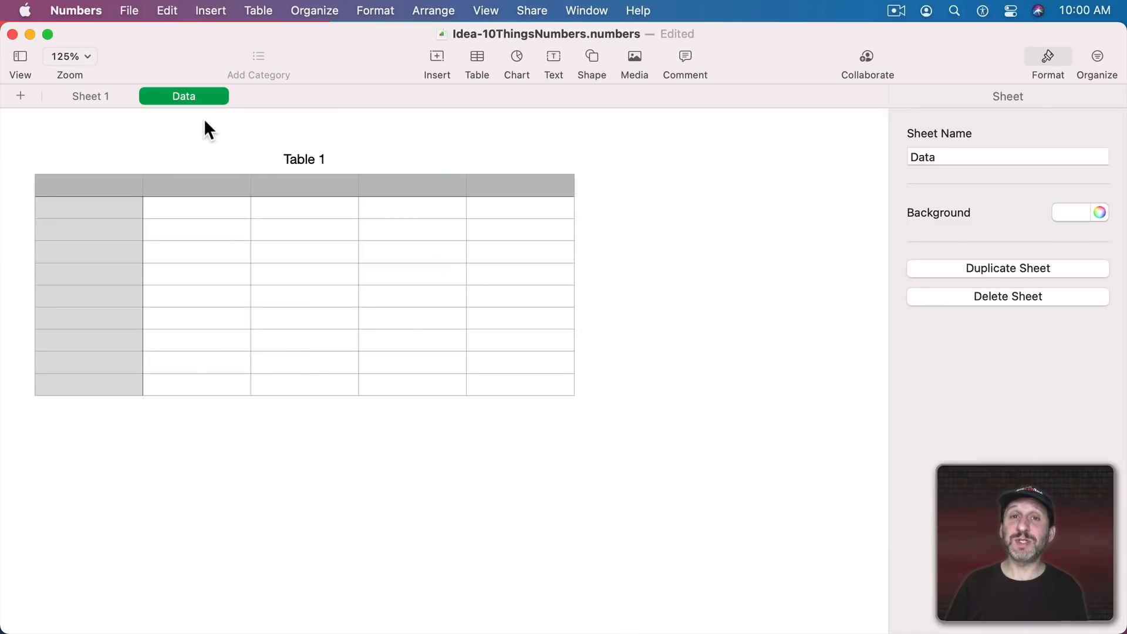
Step: Return to Sheet 1 and open the Data sheet's name for editing
click(93, 95)
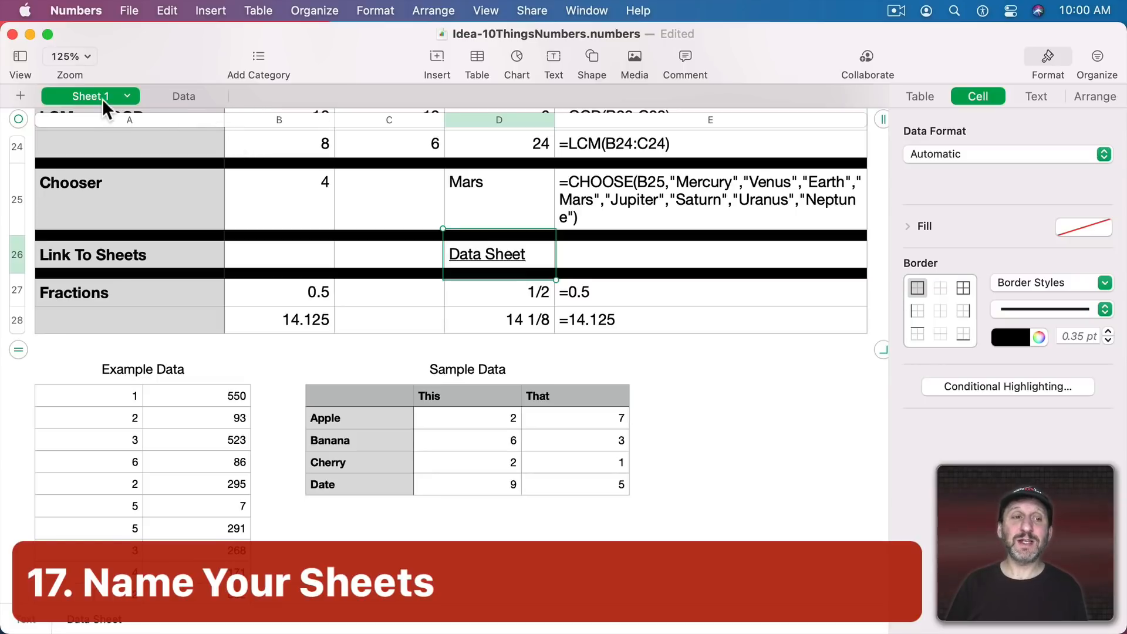
click(216, 96)
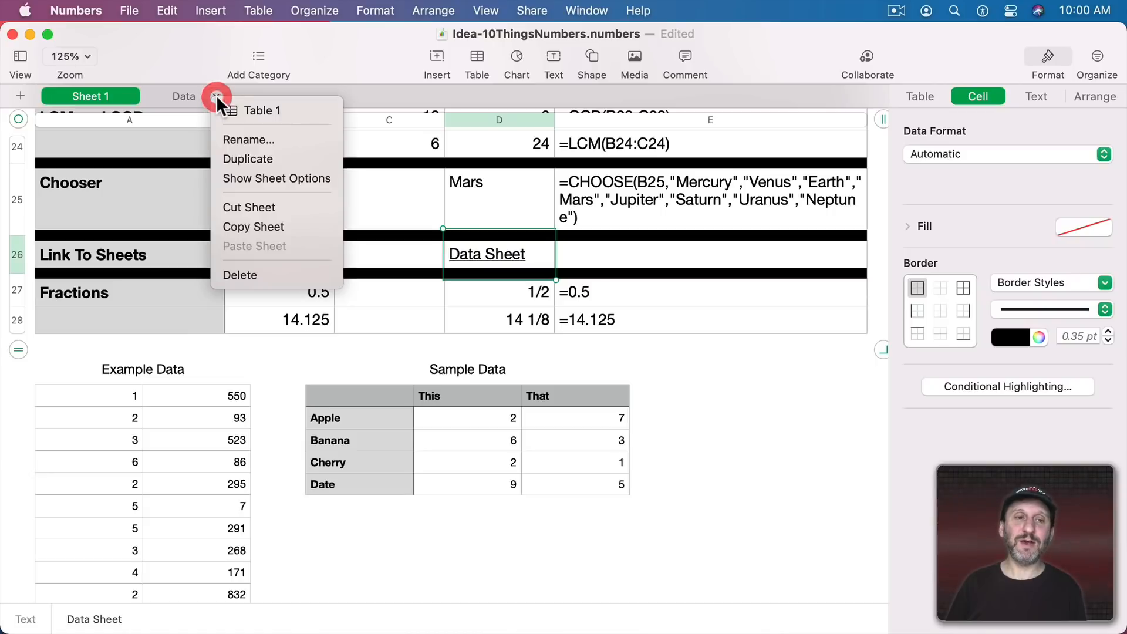
click(252, 139)
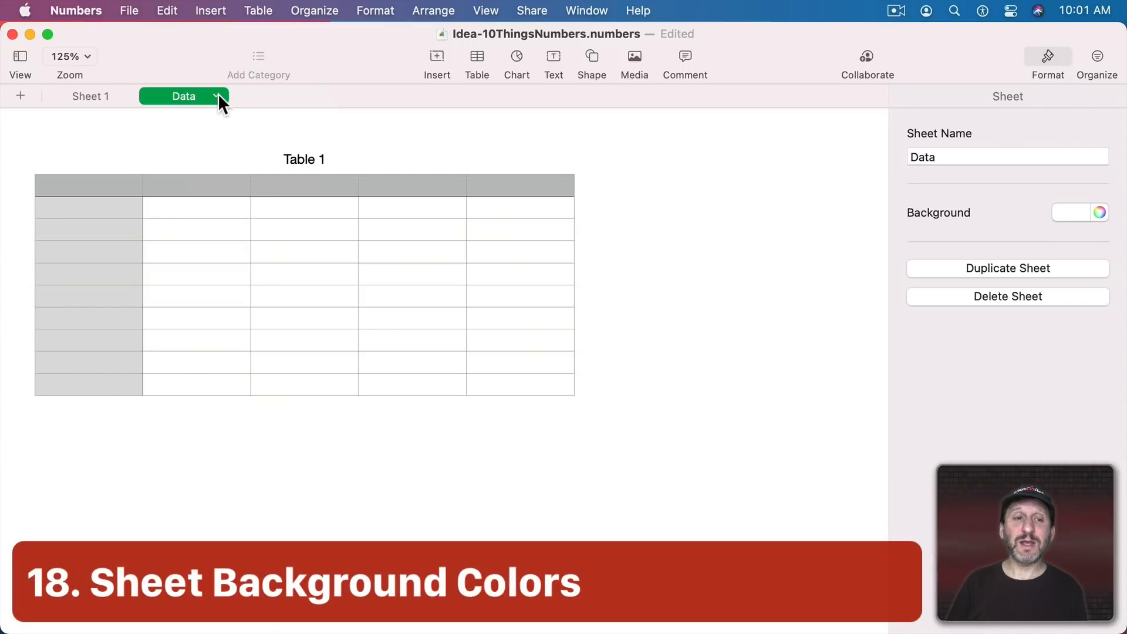
Step: Show the Data sheet's options and set its background to light turquoise
click(217, 96)
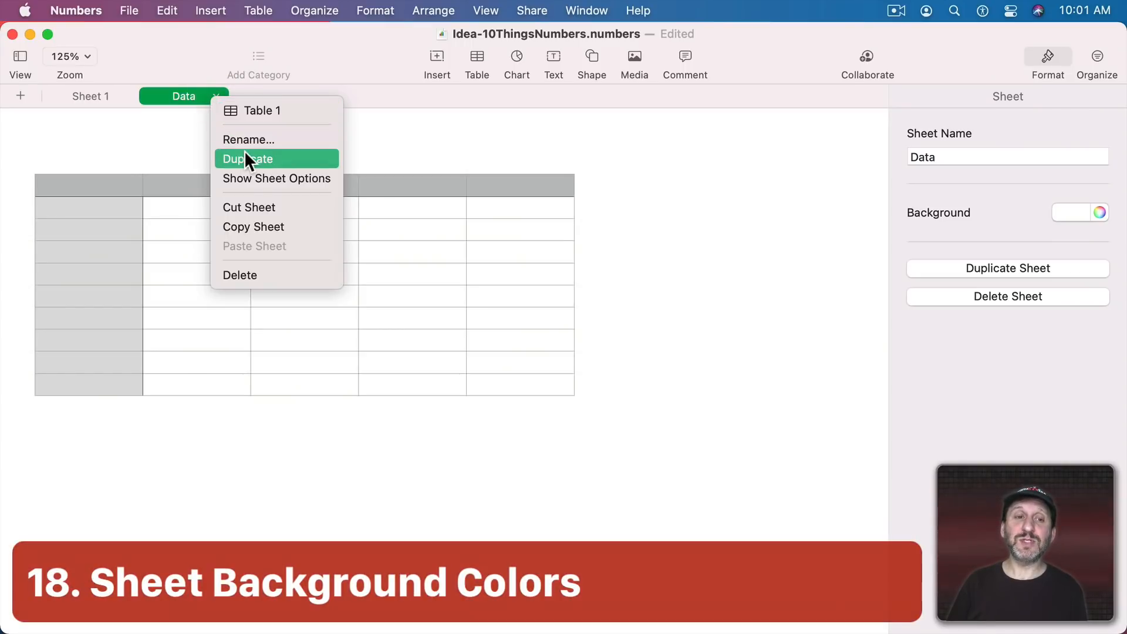
click(254, 178)
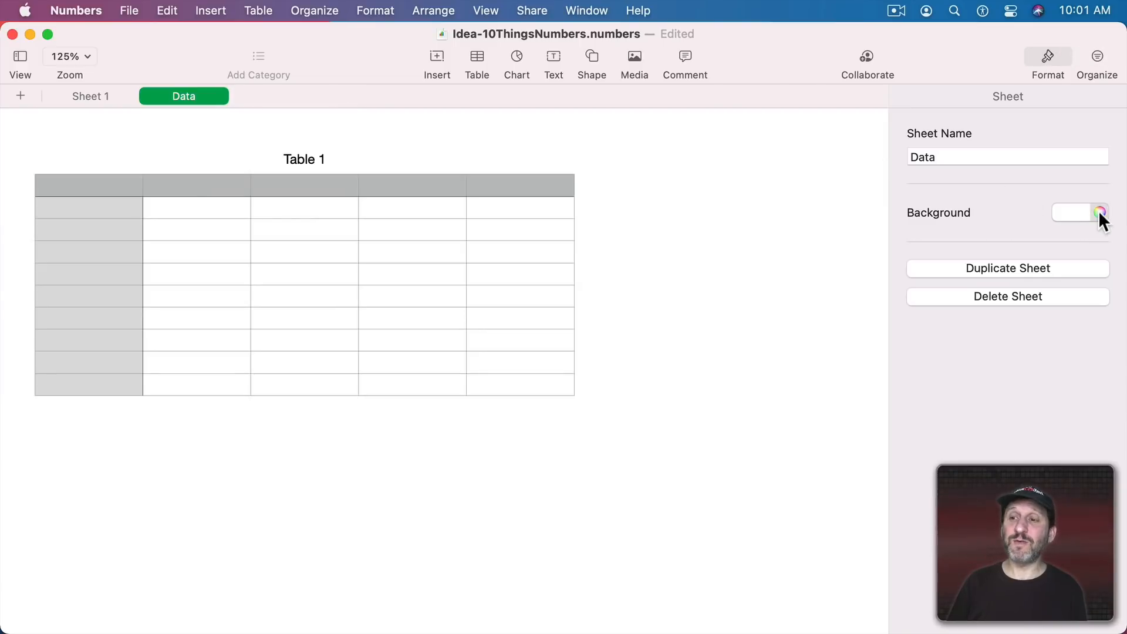
click(1079, 213)
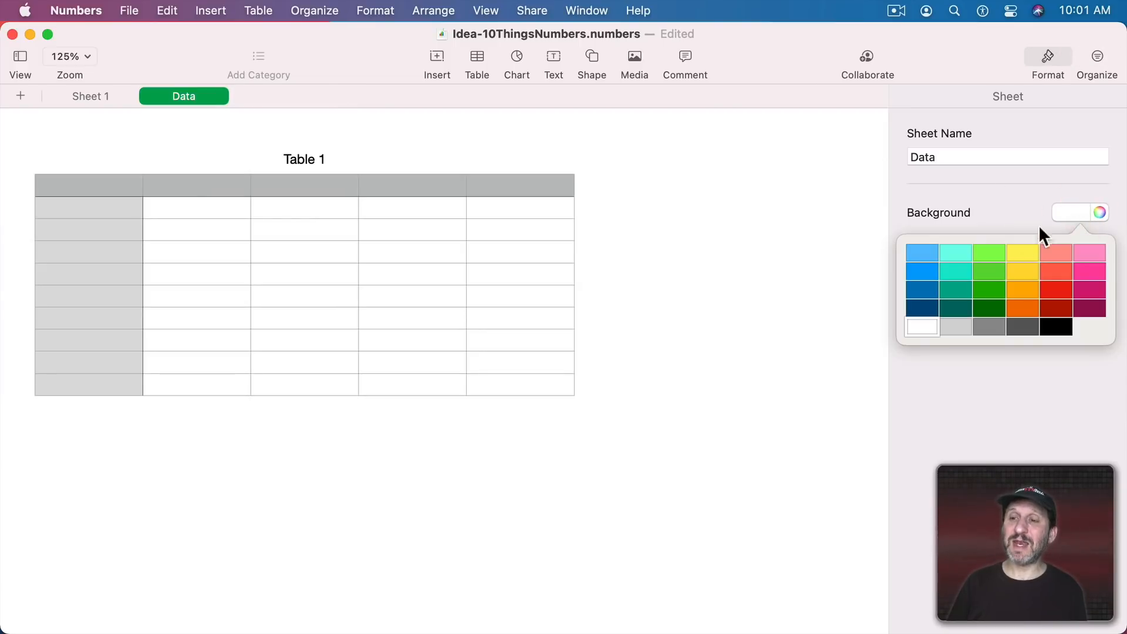
click(957, 252)
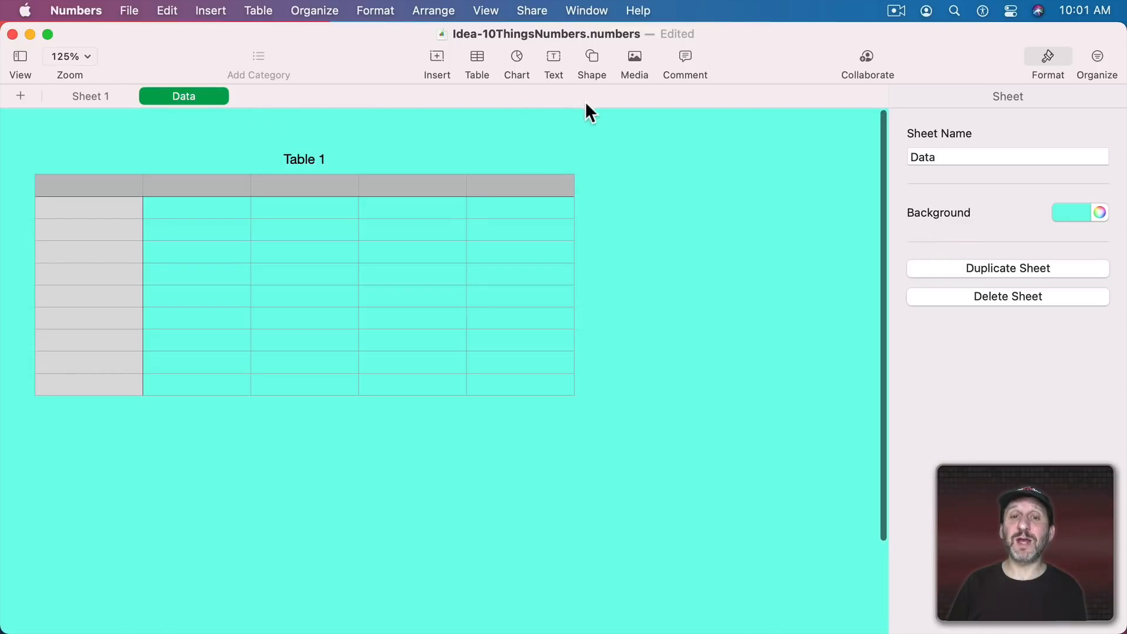
Step: Switch to Sheet 1 and back to the Data sheet, and jump directly to the Example Data table in Sheet 1
click(80, 94)
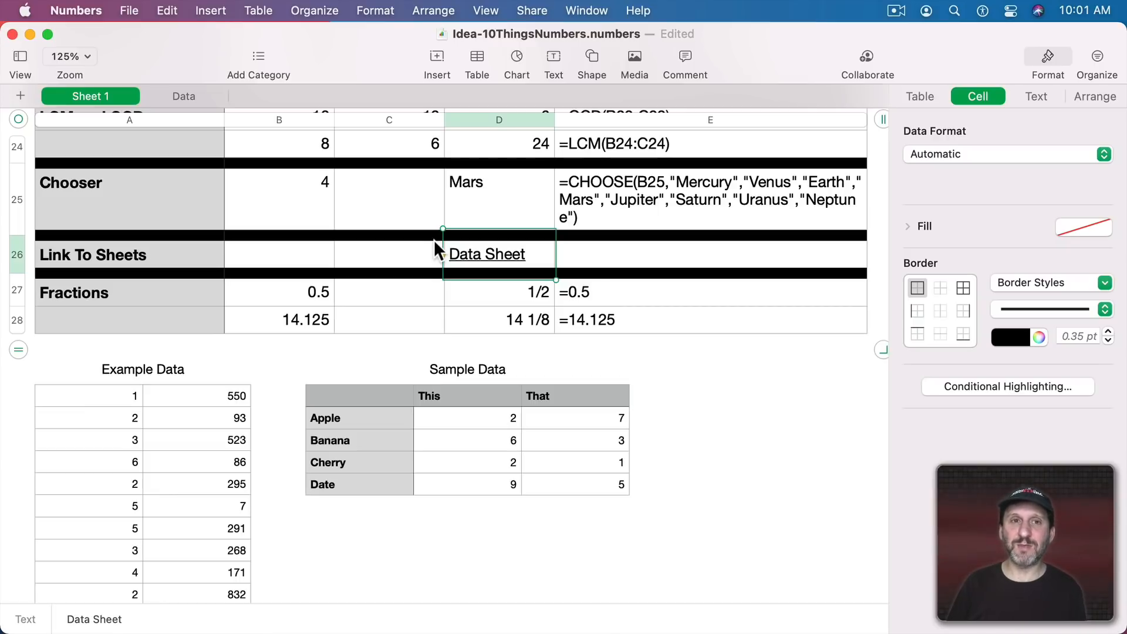
click(179, 94)
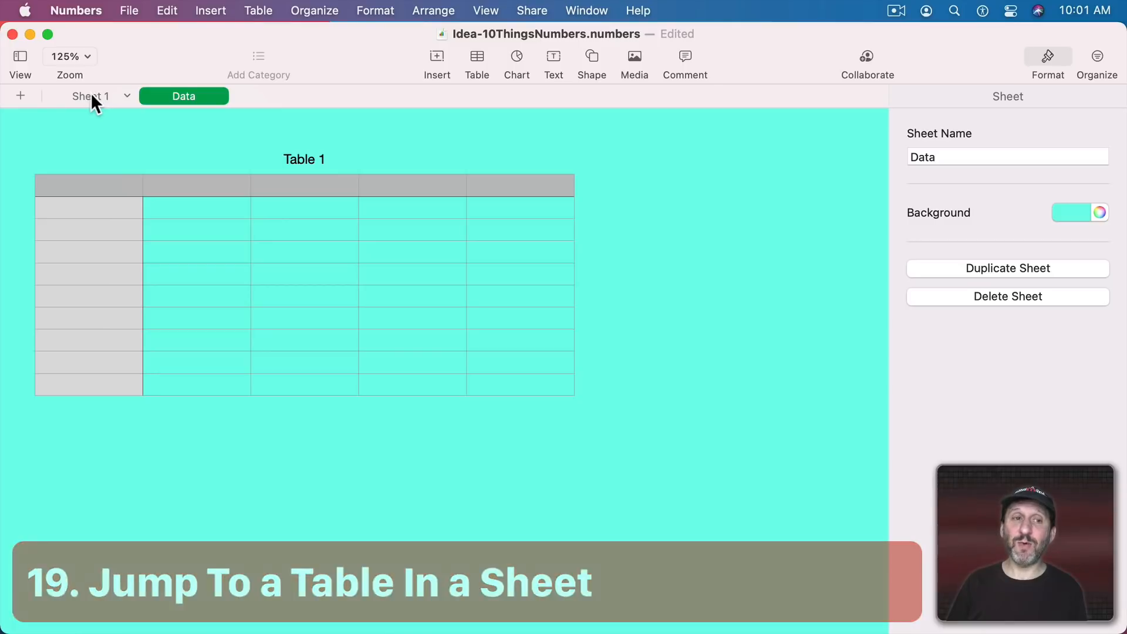
click(124, 95)
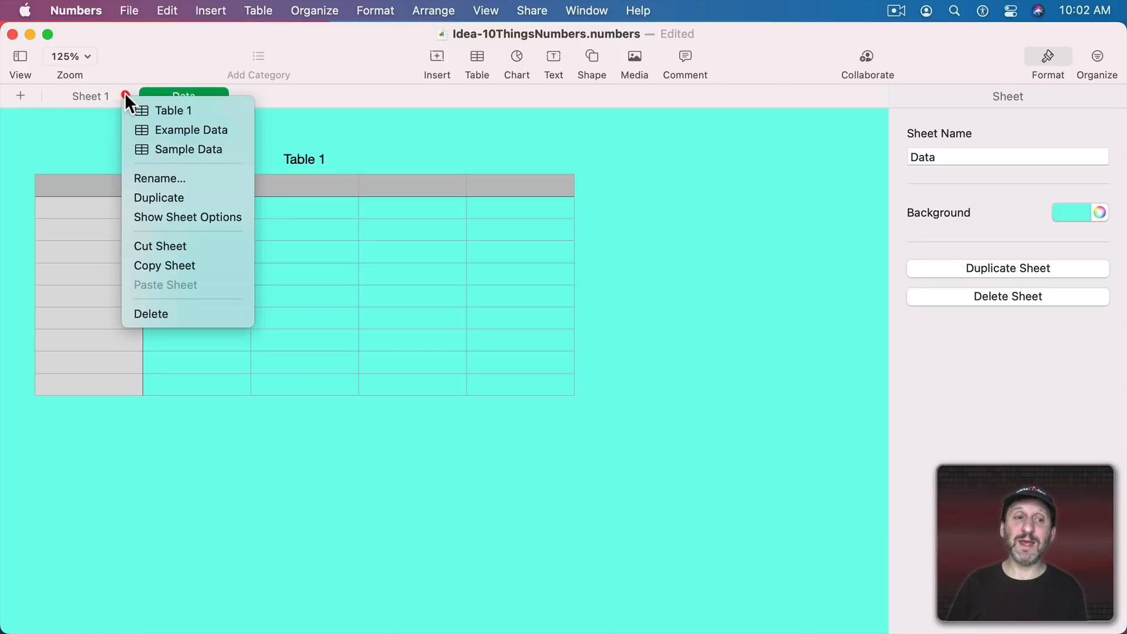
click(167, 129)
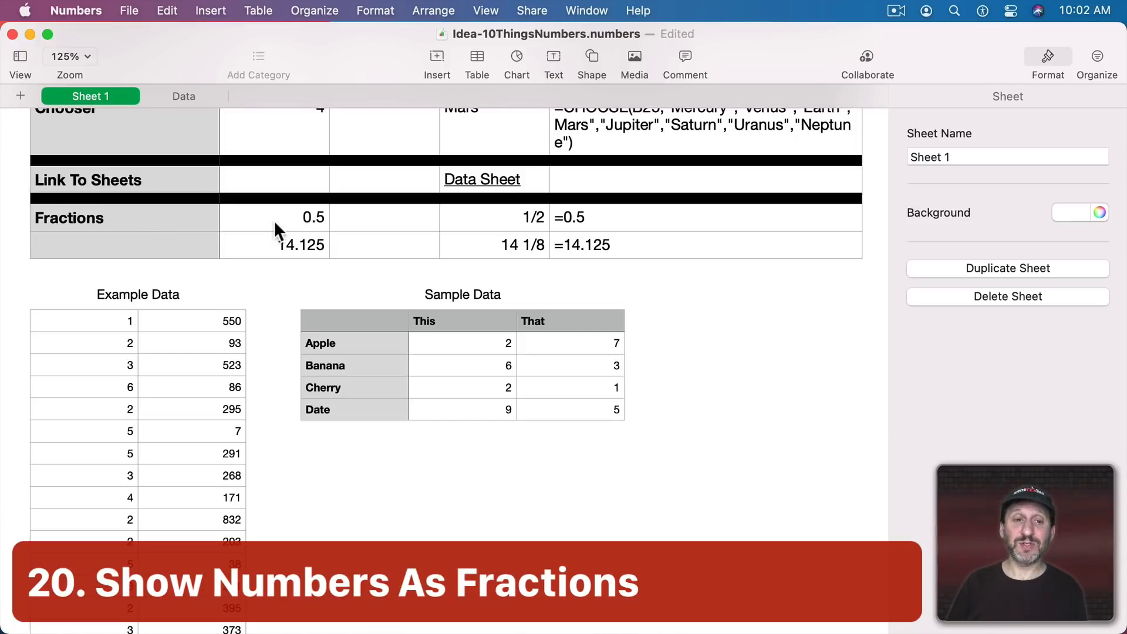
Step: Examine the Fraction format of cells D27 and D28 against the plain decimals, including the data format list and D27's accuracy choices
click(292, 220)
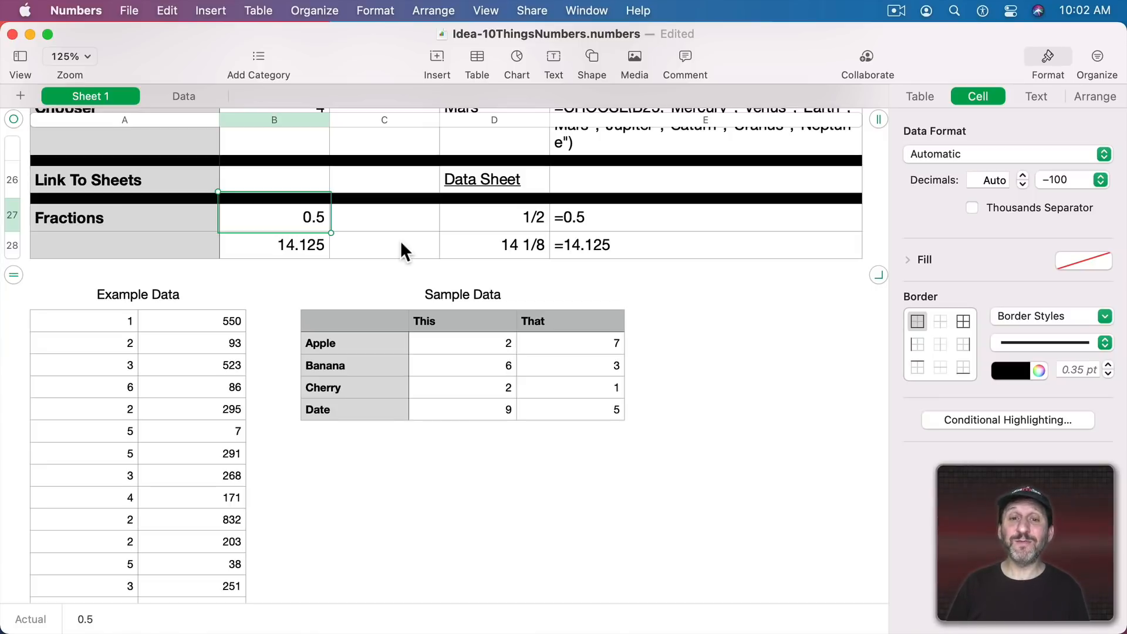
click(534, 222)
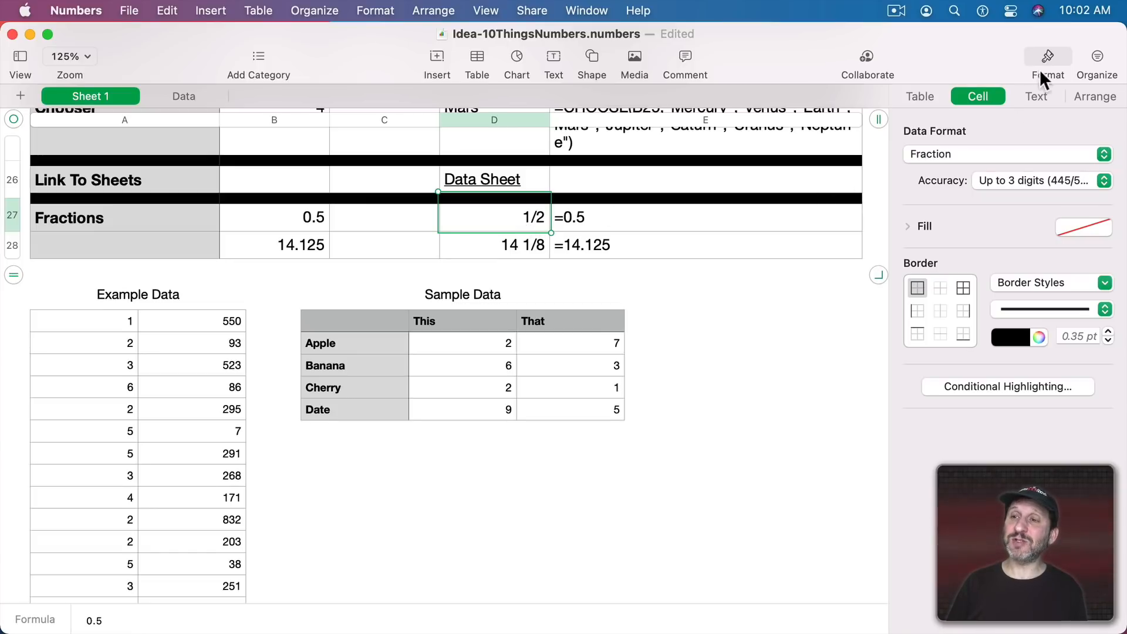
click(957, 151)
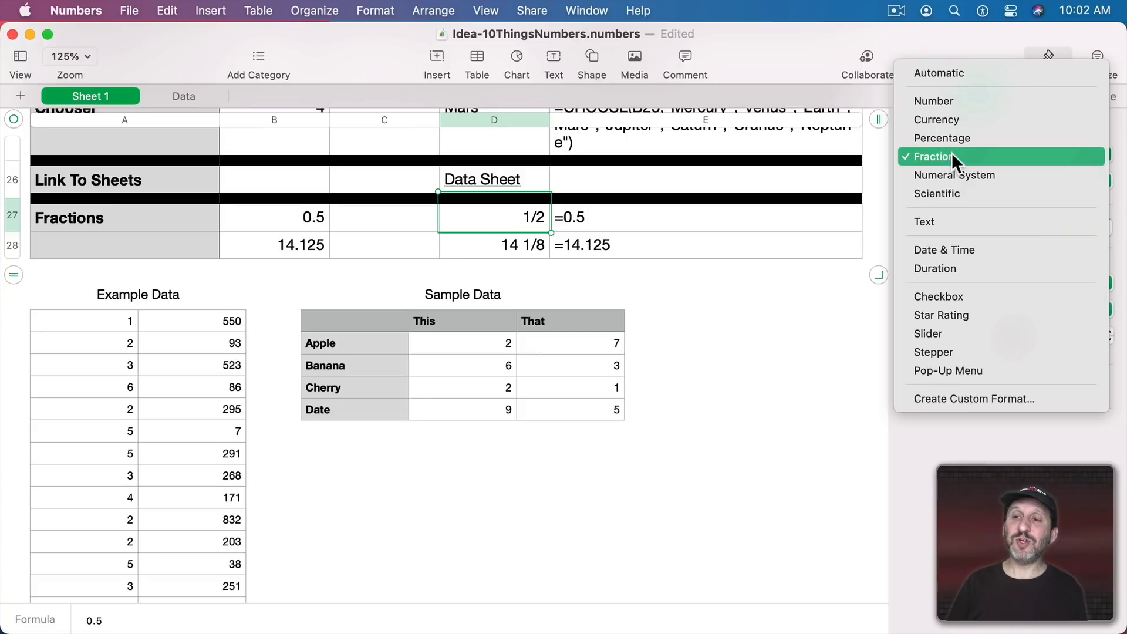
click(965, 155)
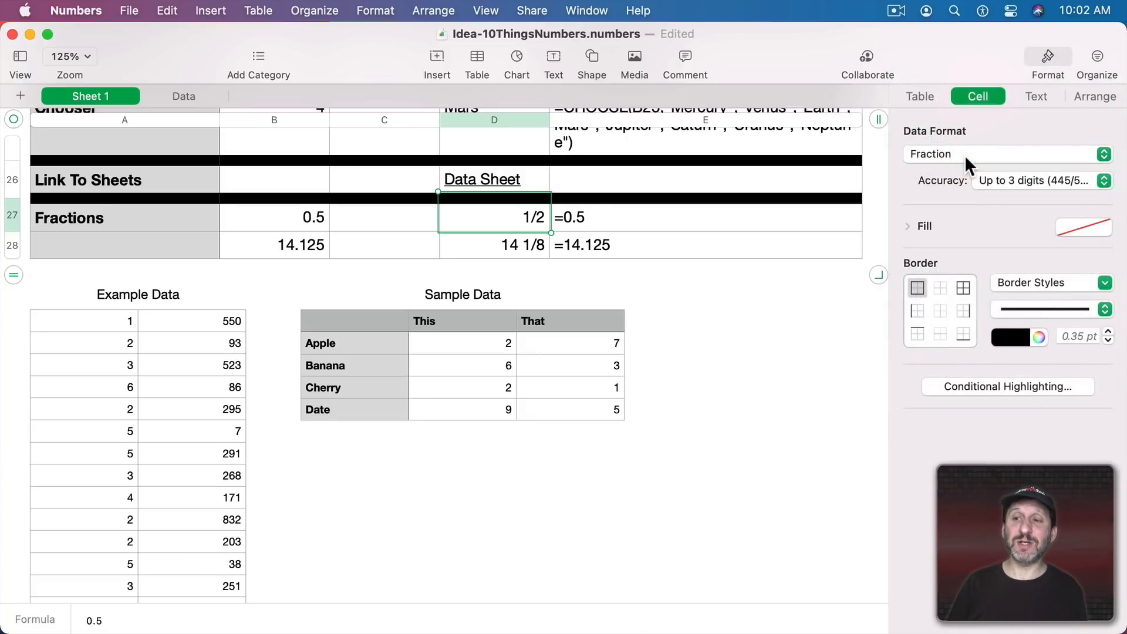
click(1005, 180)
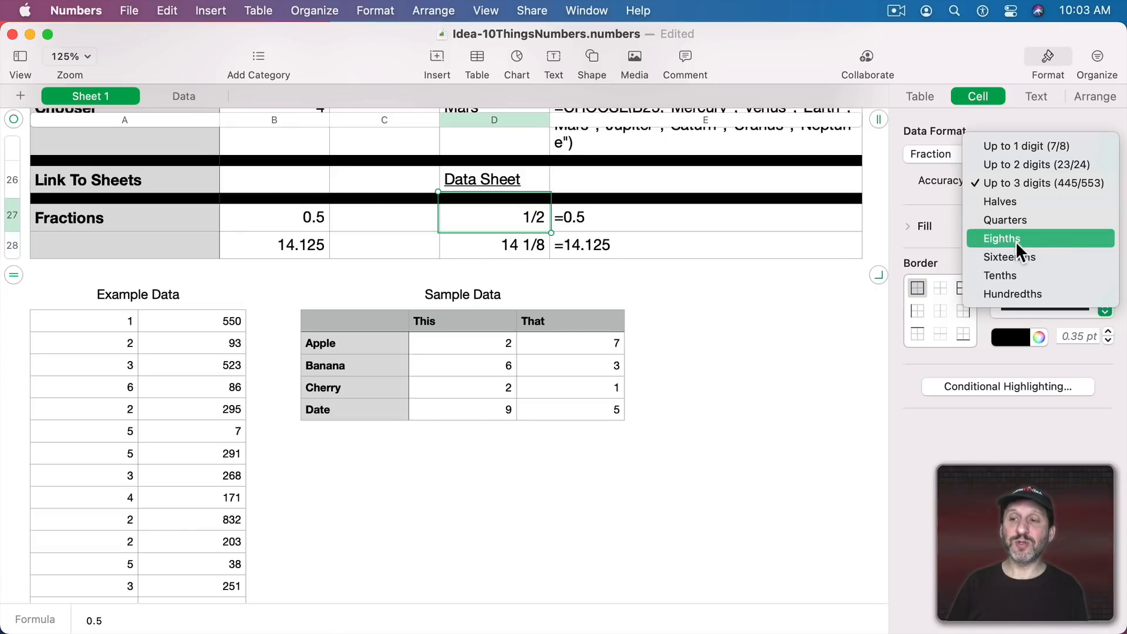
click(932, 217)
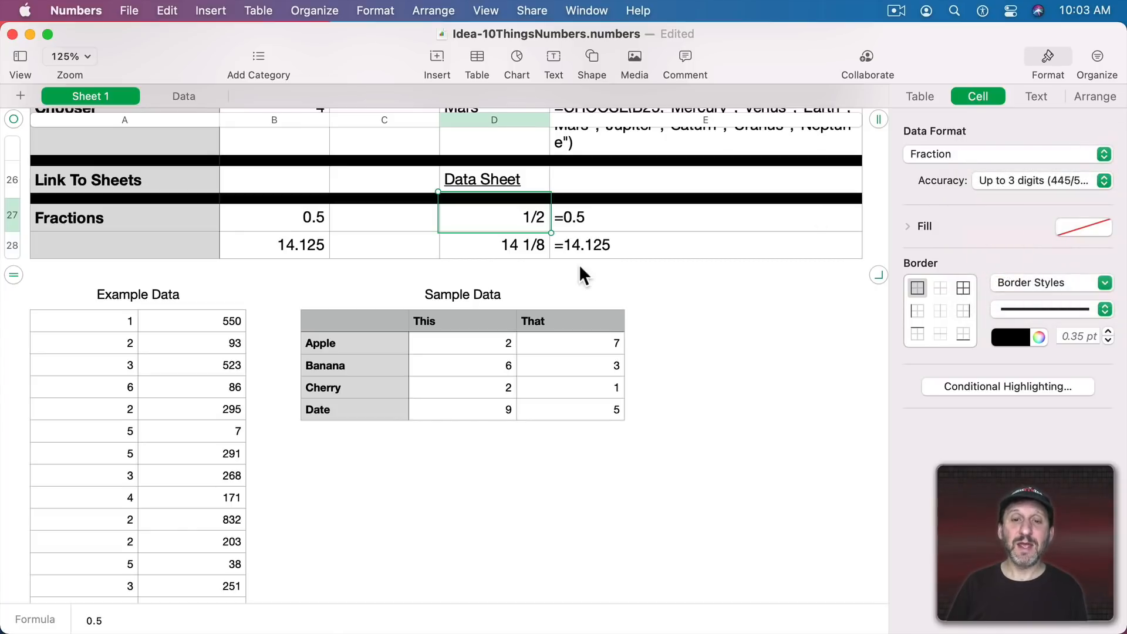
click(524, 246)
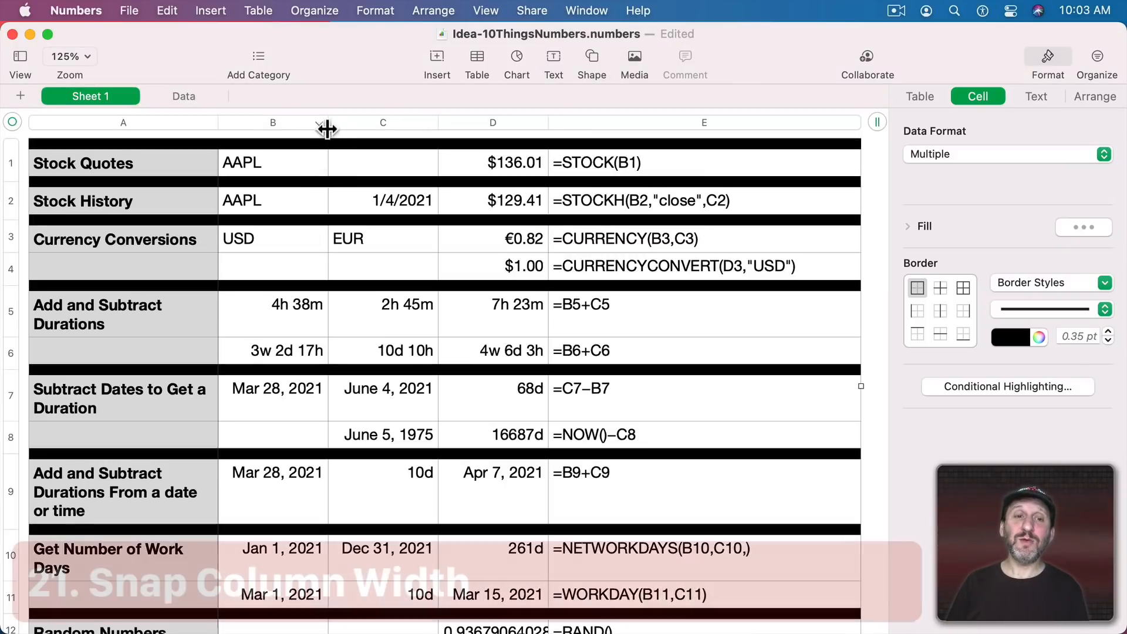
Step: Widen column B of the main table, and snap its width to fit the content
drag(327, 125, 382, 131)
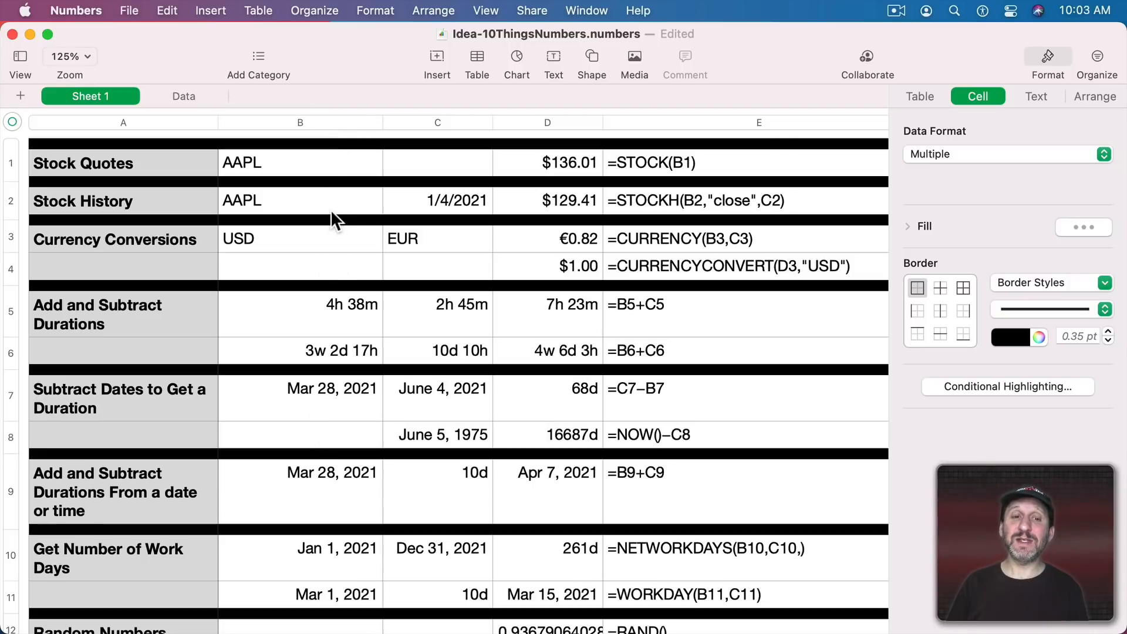
double_click(381, 122)
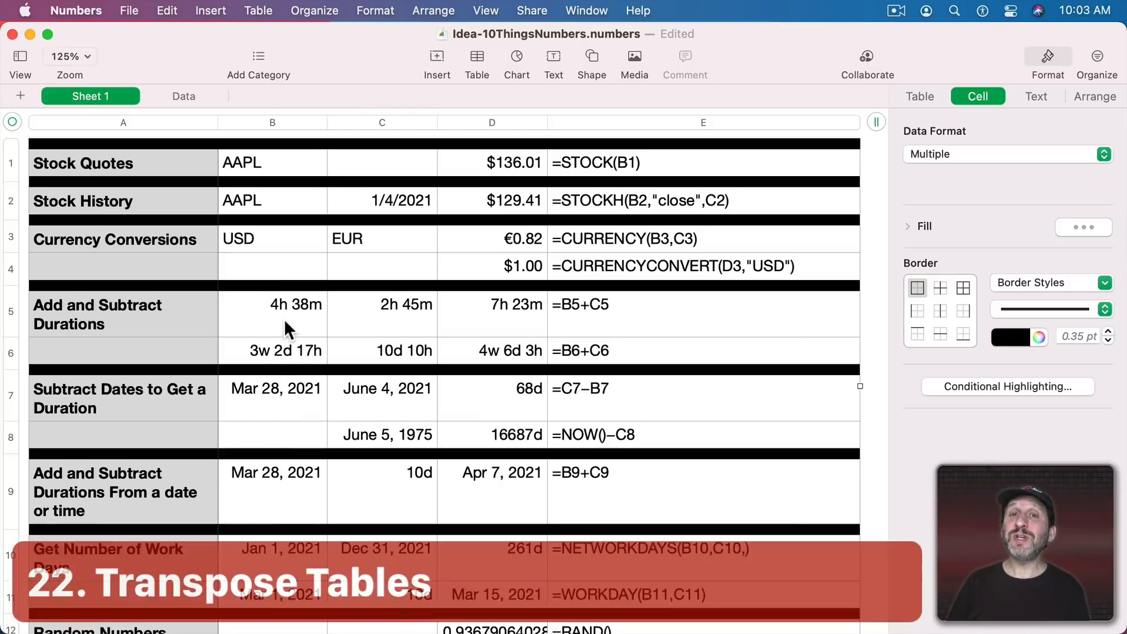
Step: Transpose the rows and columns of the Sample Data table
scroll(285, 319, down, 15)
scroll(284, 319, down, 10)
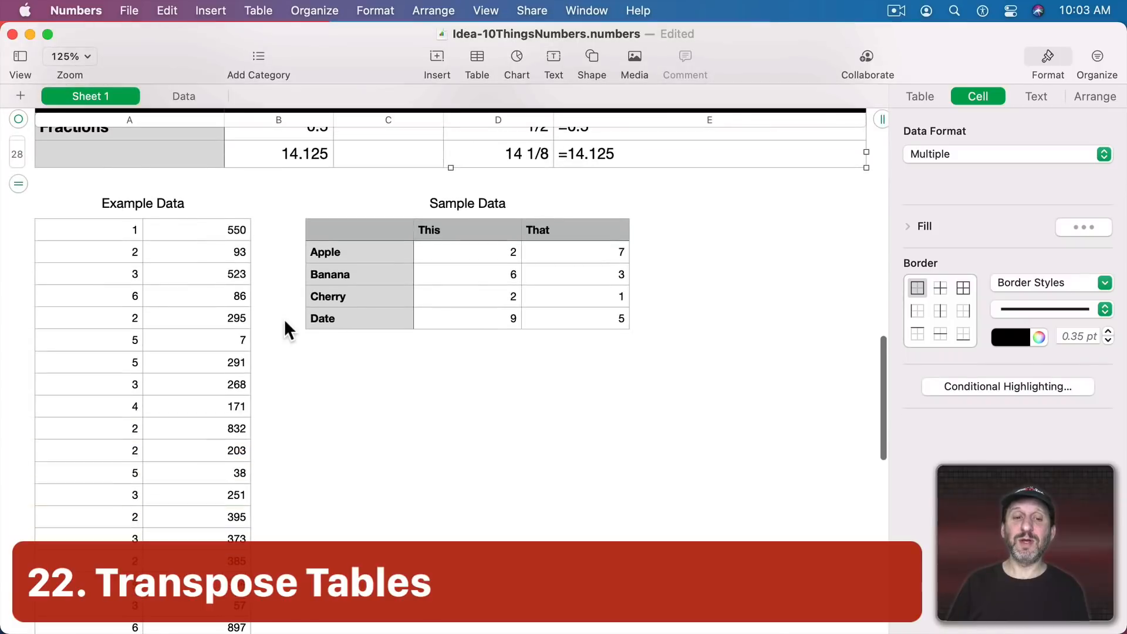
click(371, 229)
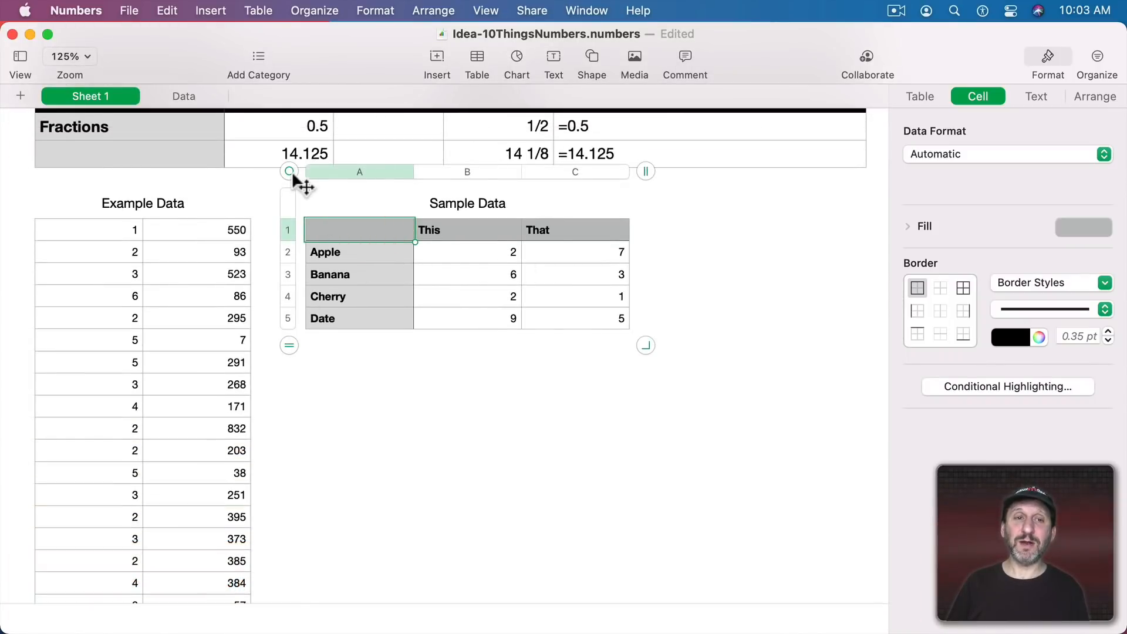
click(265, 10)
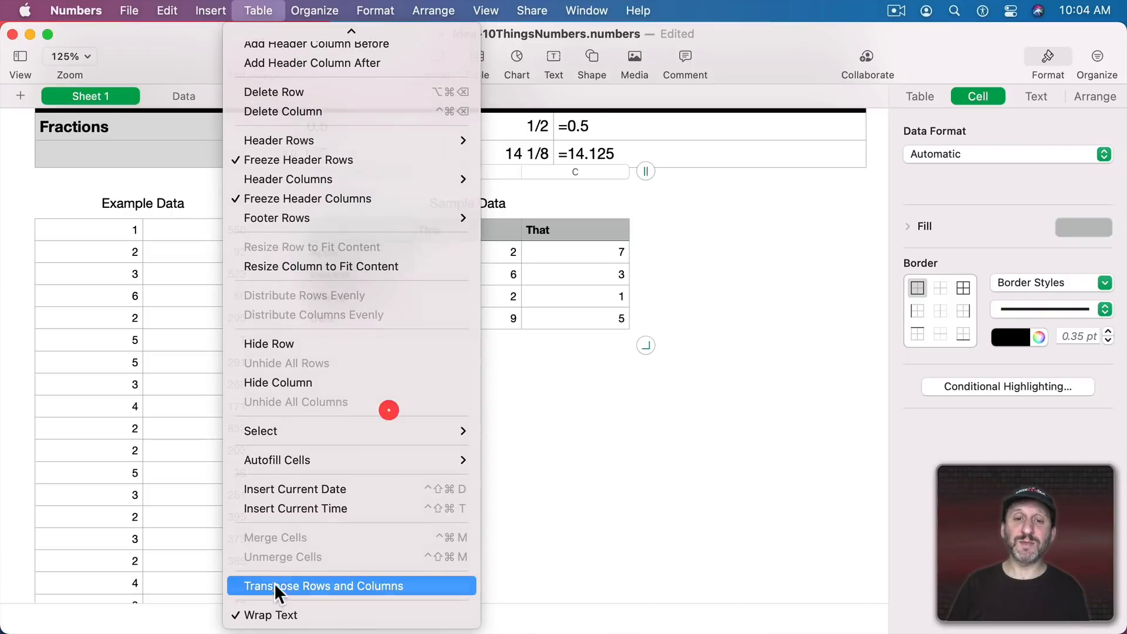
click(274, 584)
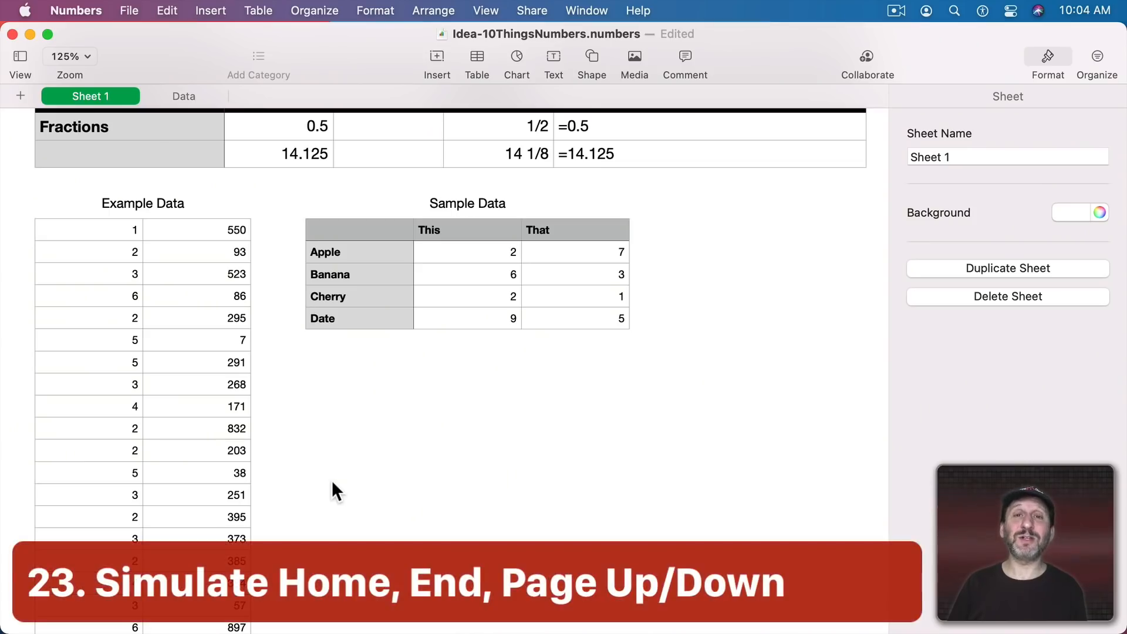
Step: Page up to the beginning of Sheet 1, page down and back up, and jump to the sheet's end
key(Page_Up)
key(Page_Up)
key(Page_Up)
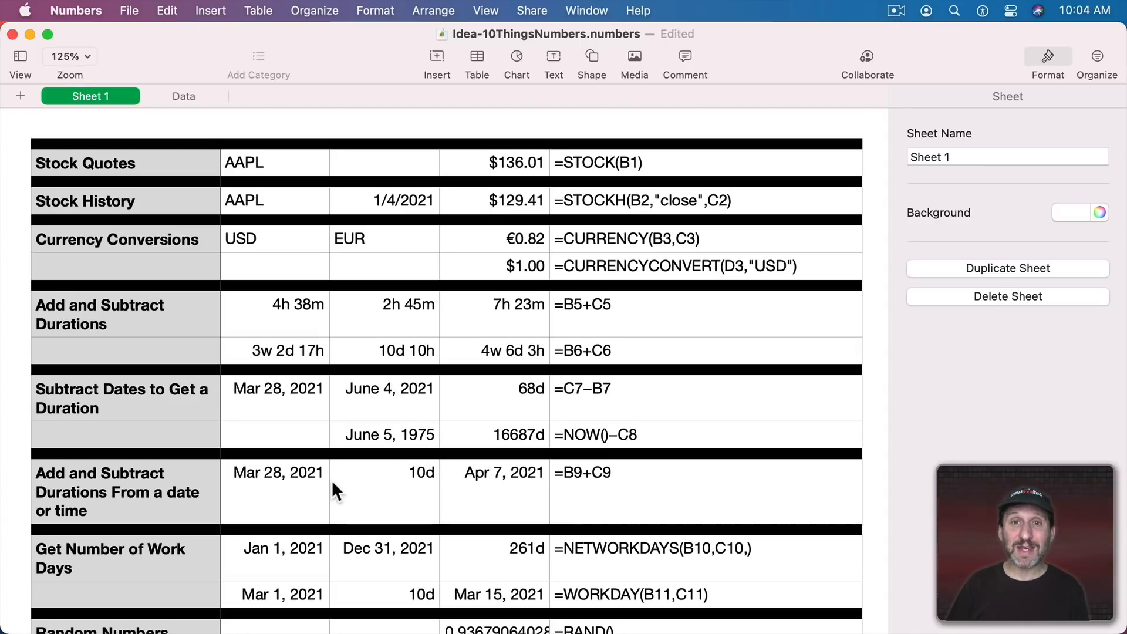
scroll(333, 480, down, 10)
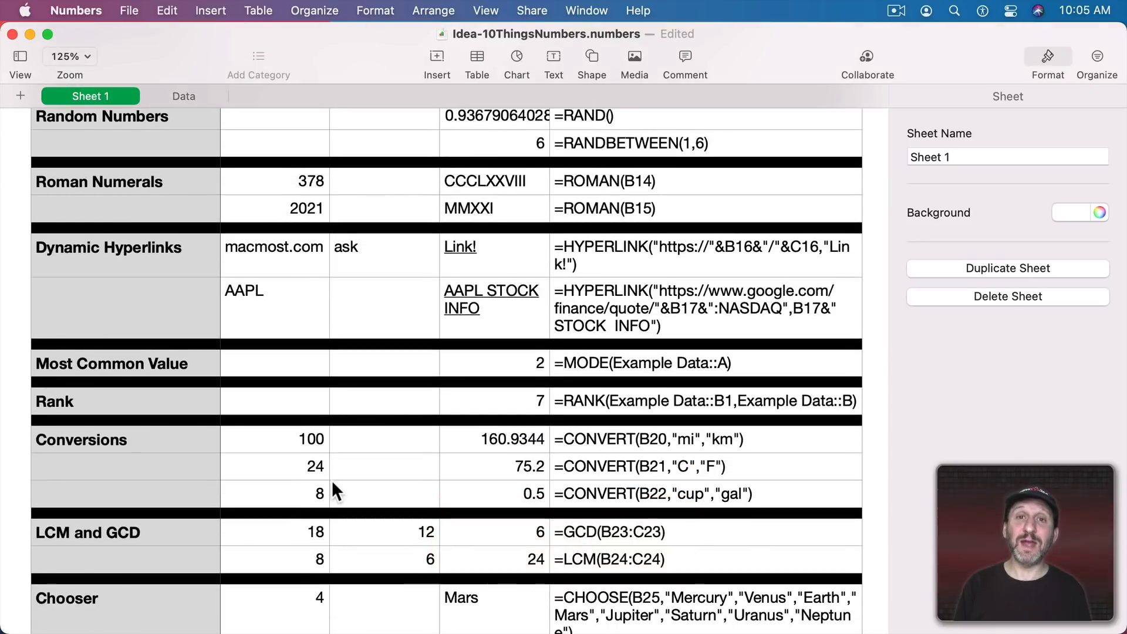
scroll(332, 480, up, 10)
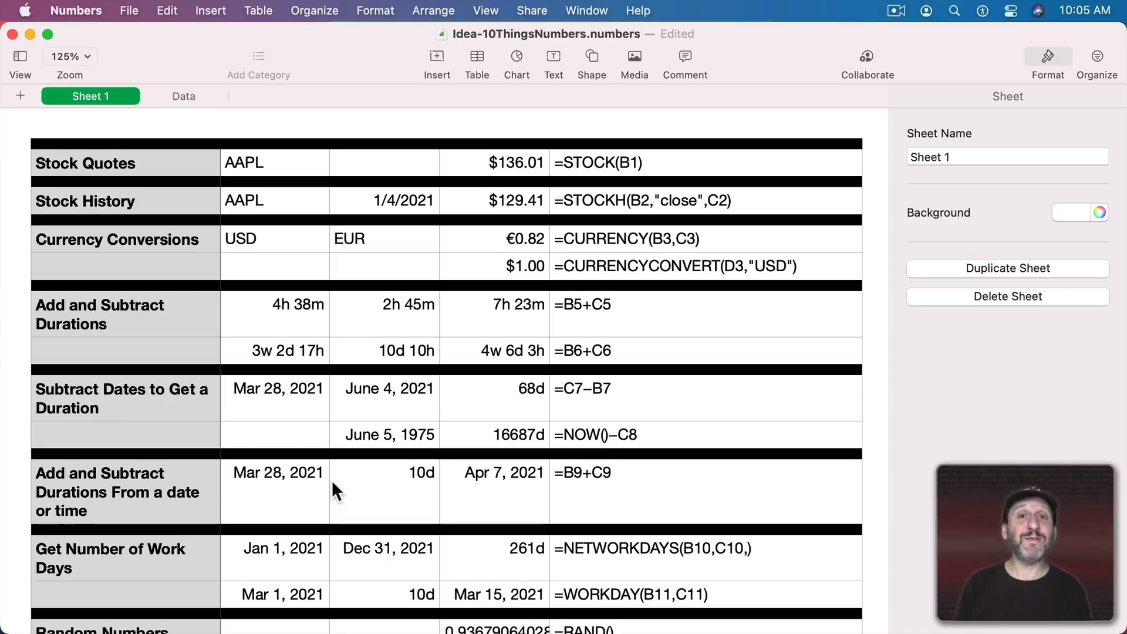
key(End)
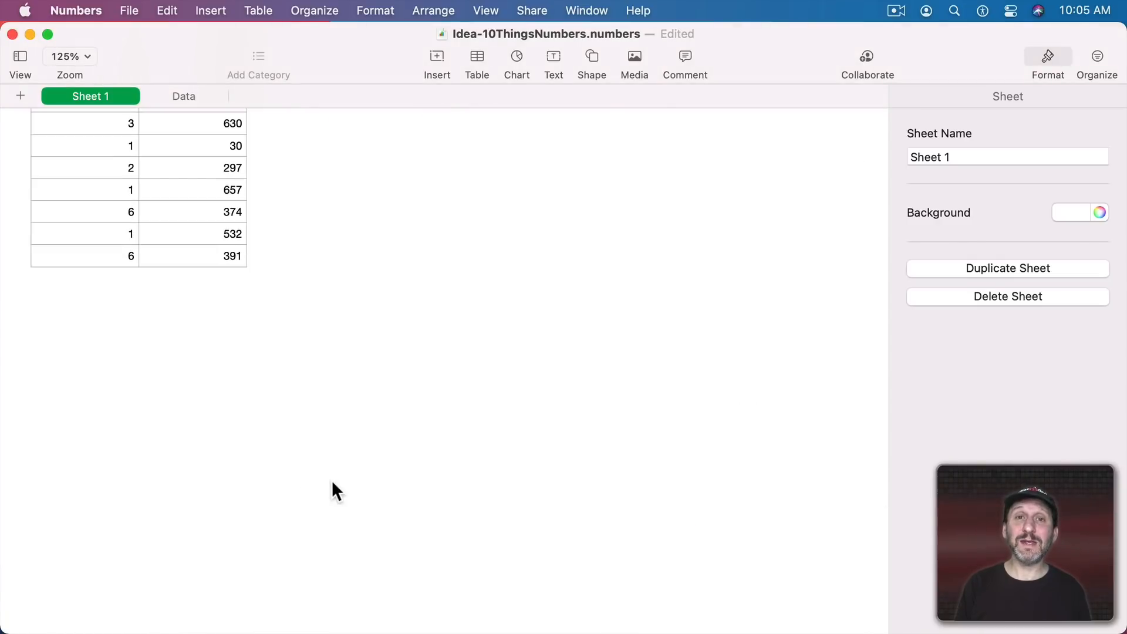
Step: Select cells B1 to B12 of the Example Data table and add MEDIAN to their quick calculations
key(Home)
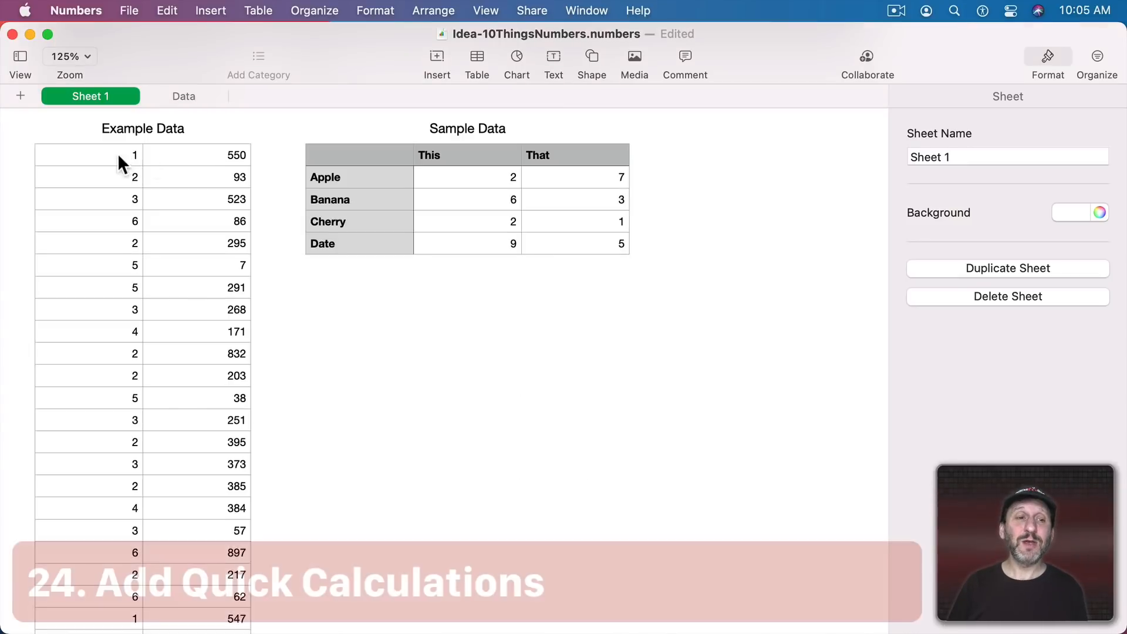
drag(205, 157, 205, 388)
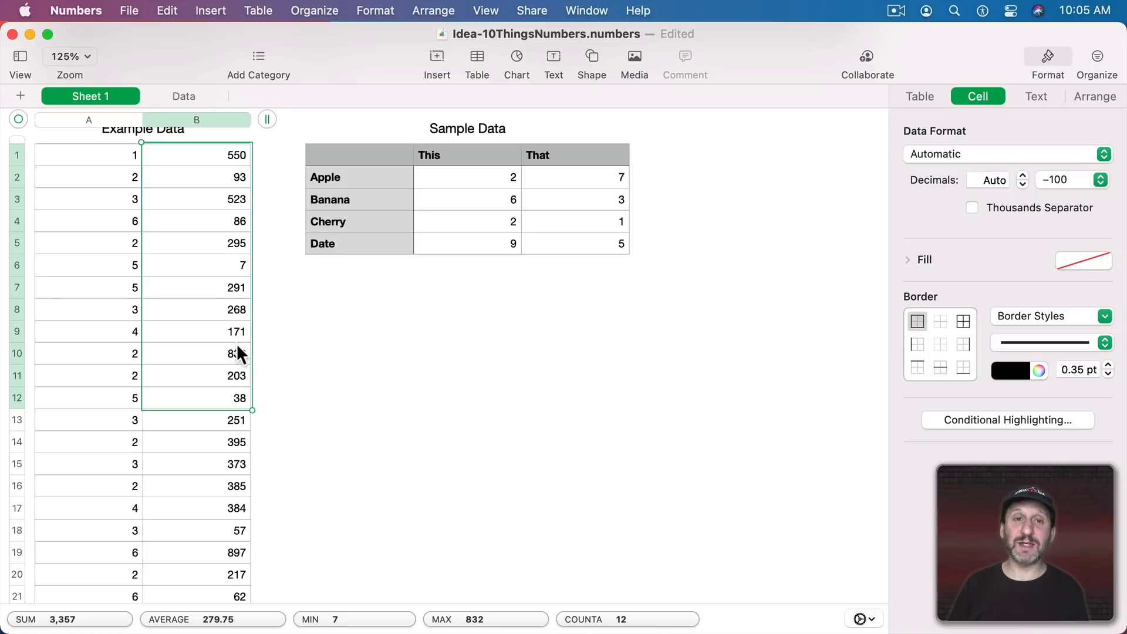
click(864, 620)
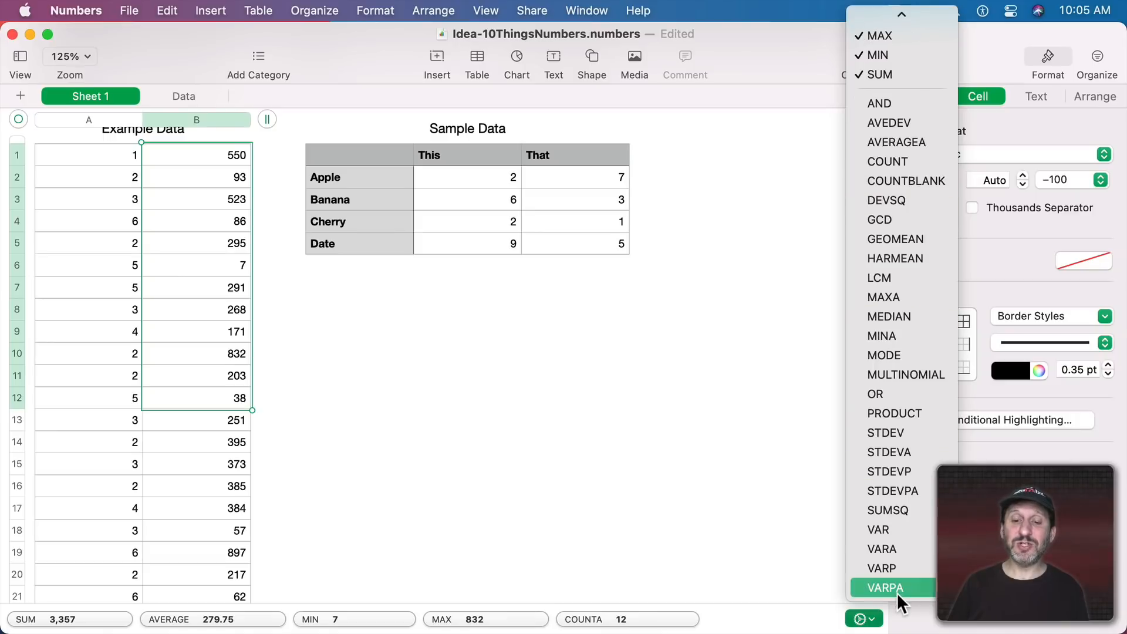
click(915, 317)
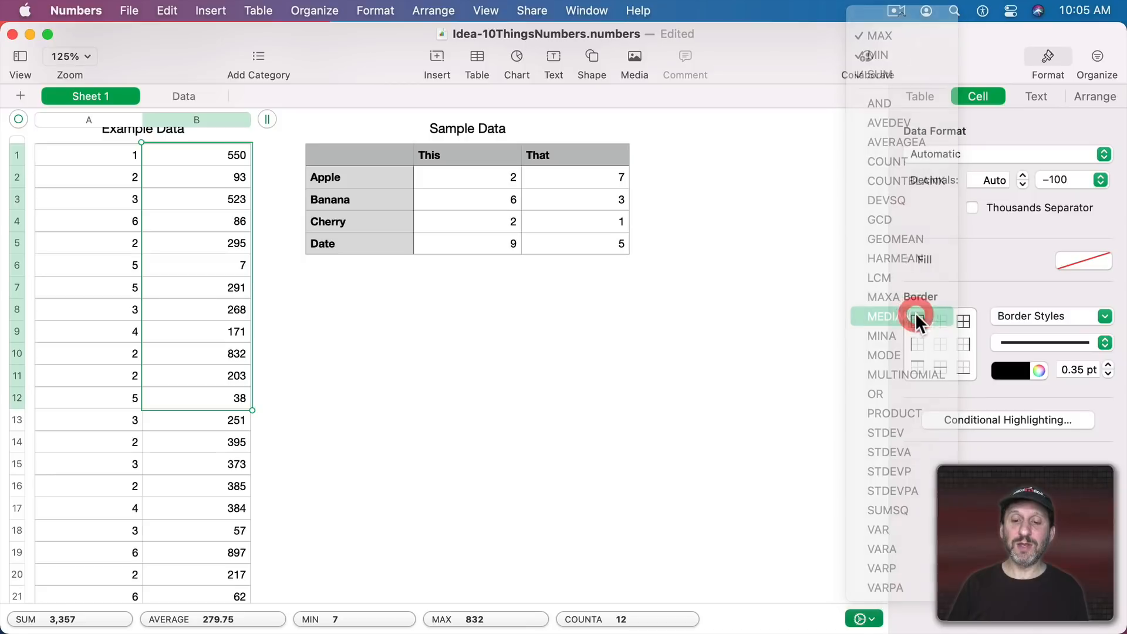
mouse_move(733, 623)
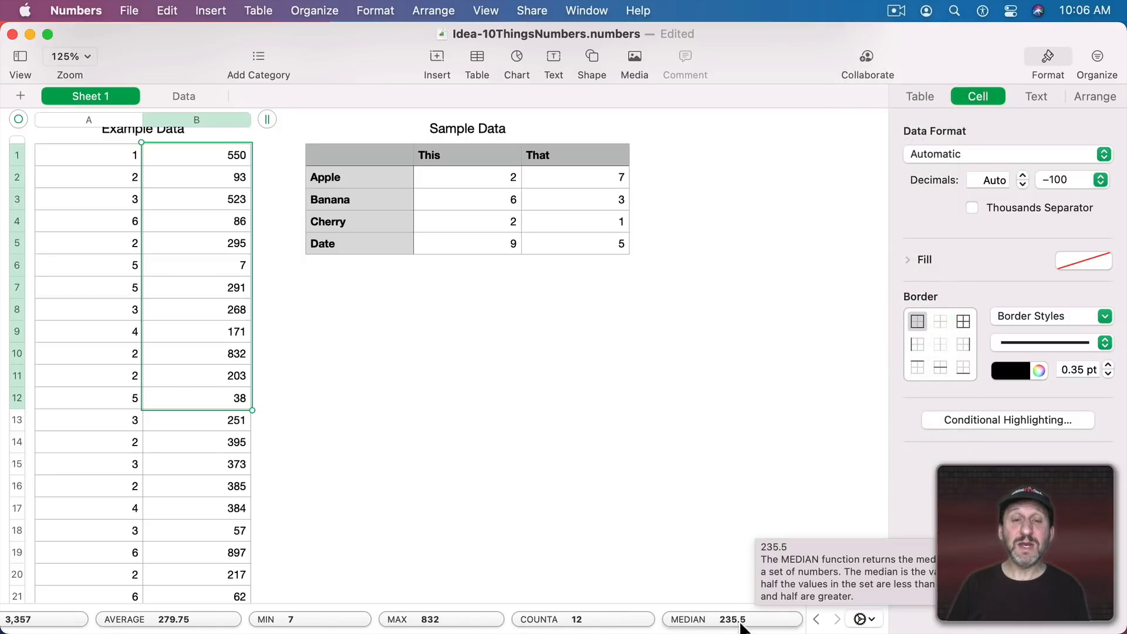
Step: Remove MAX and MIN from the quick calculations shown for the selected Example Data cells
click(862, 619)
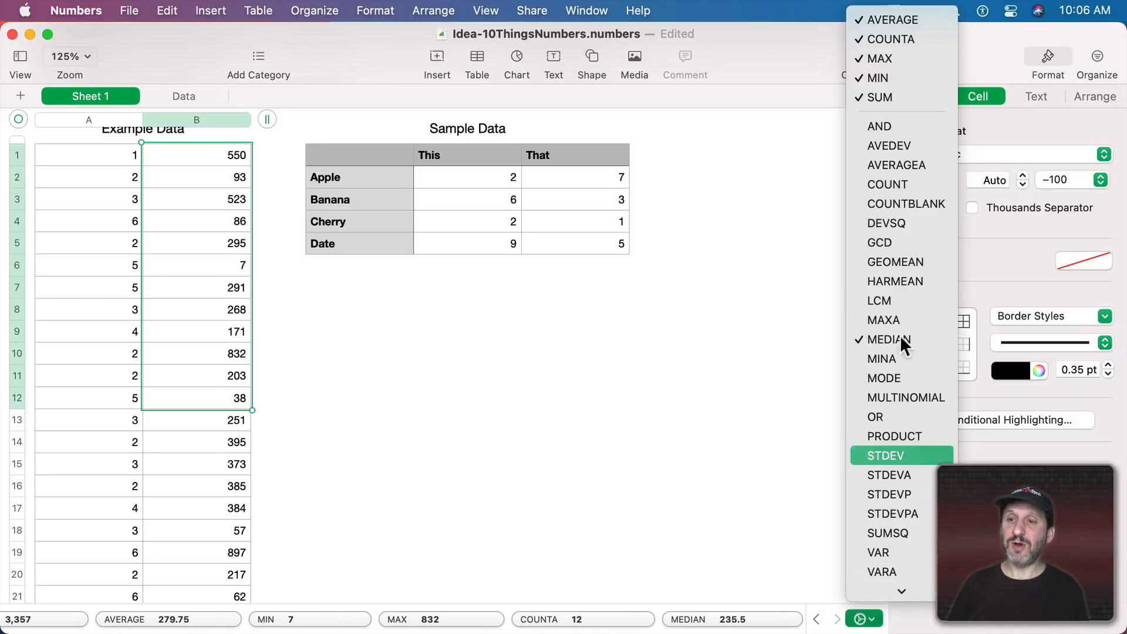
click(893, 61)
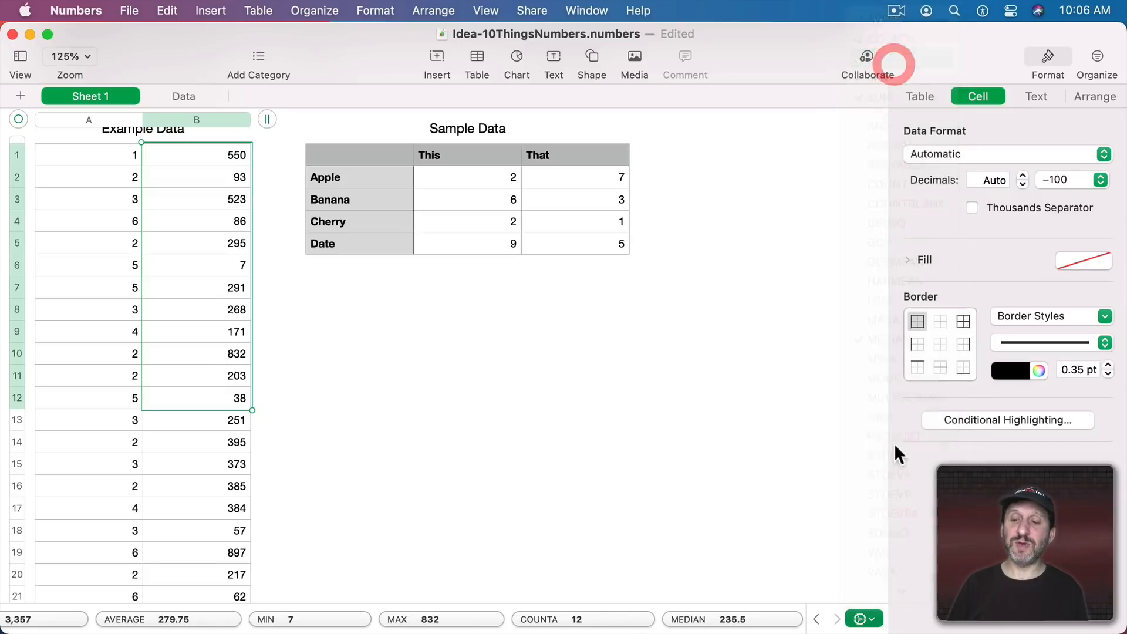
click(862, 619)
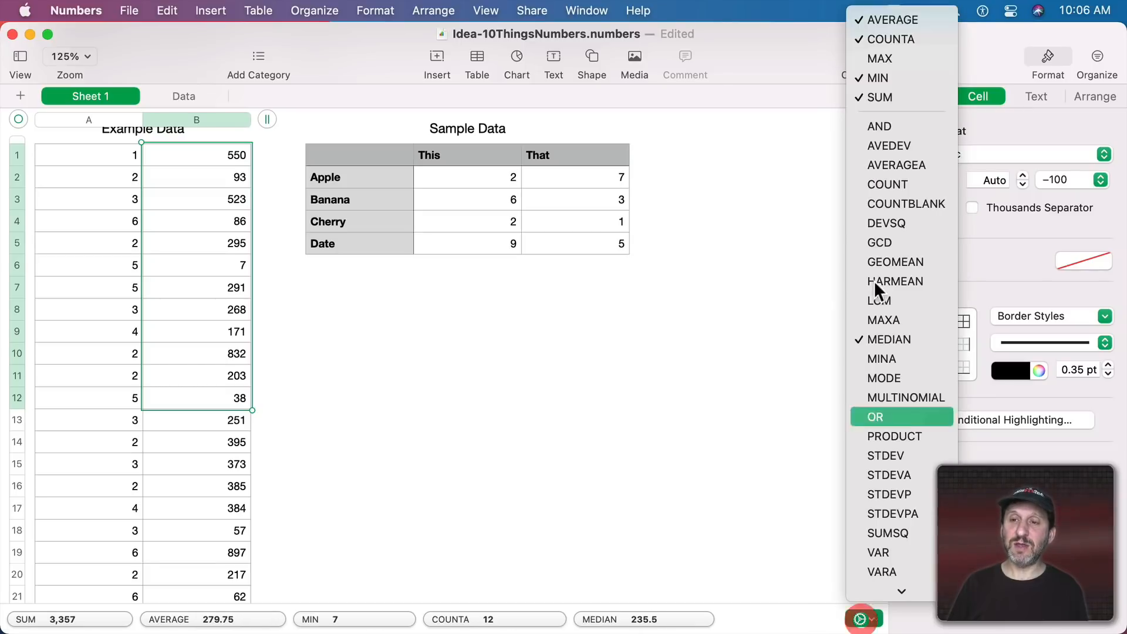
click(870, 80)
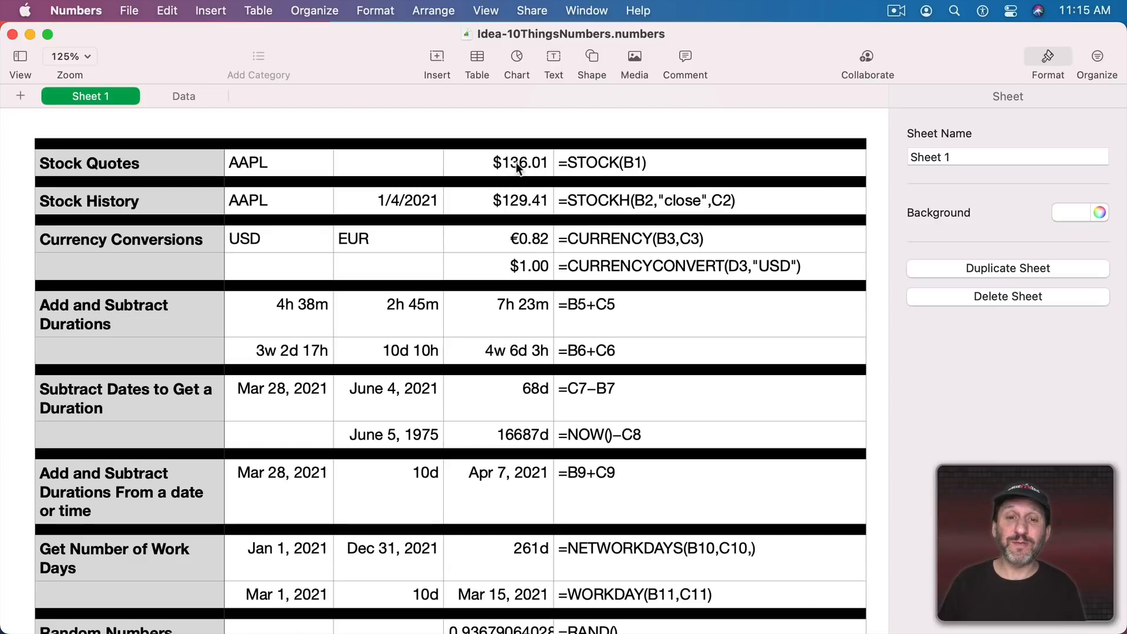
Step: Examine the stock quote formula in cell D1 and the formula in E1 that displays it as text
click(512, 164)
double_click(512, 166)
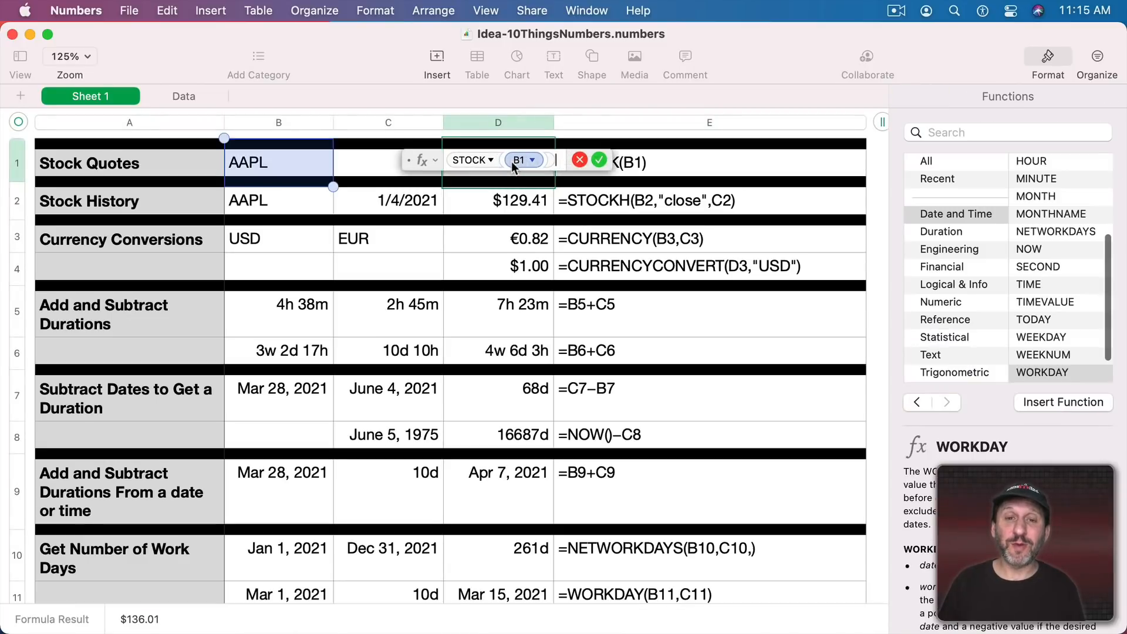
key(Escape)
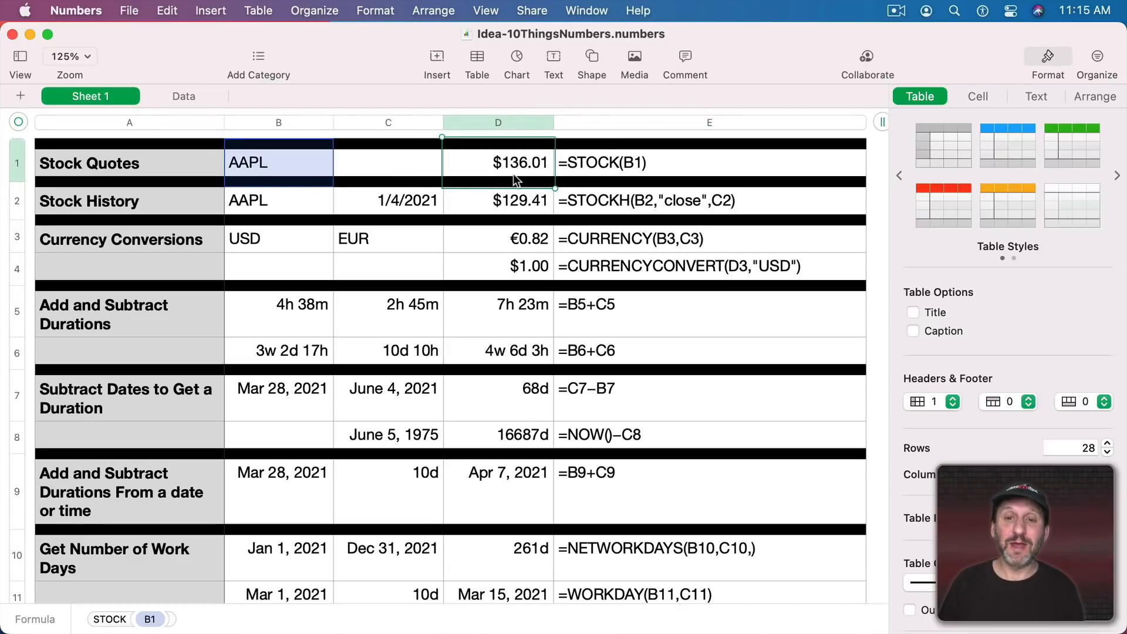
click(590, 166)
double_click(590, 166)
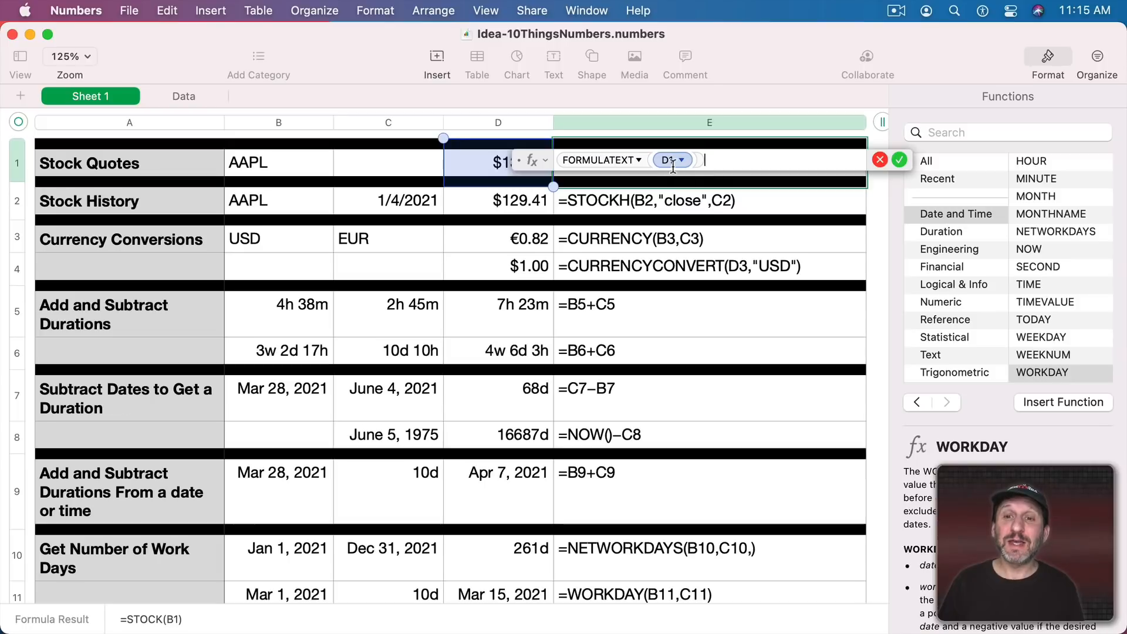
key(Return)
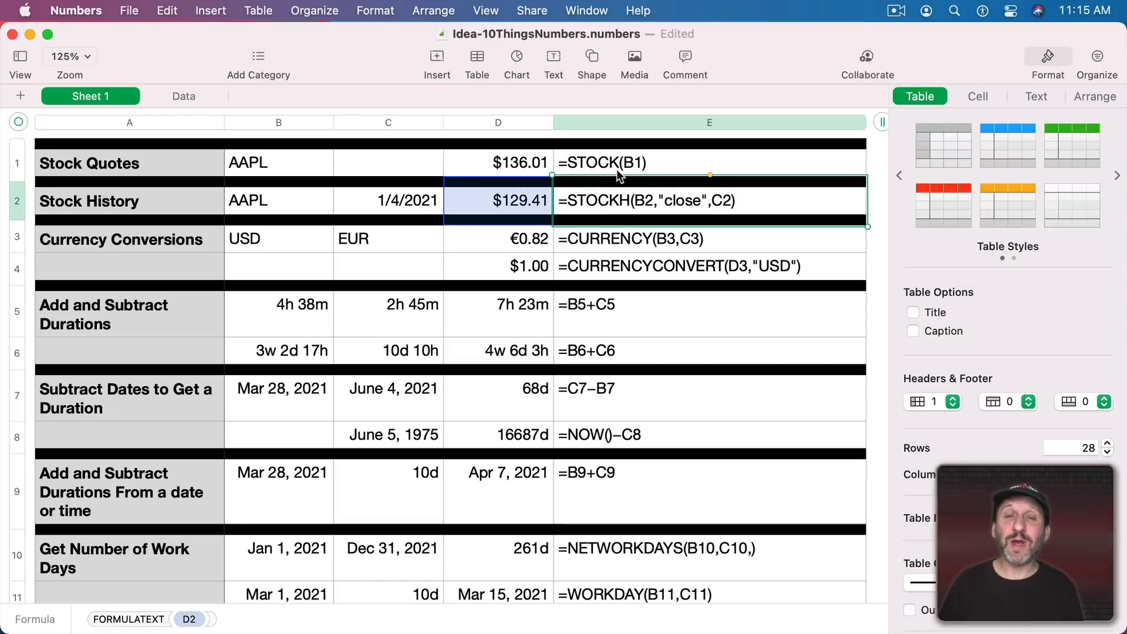